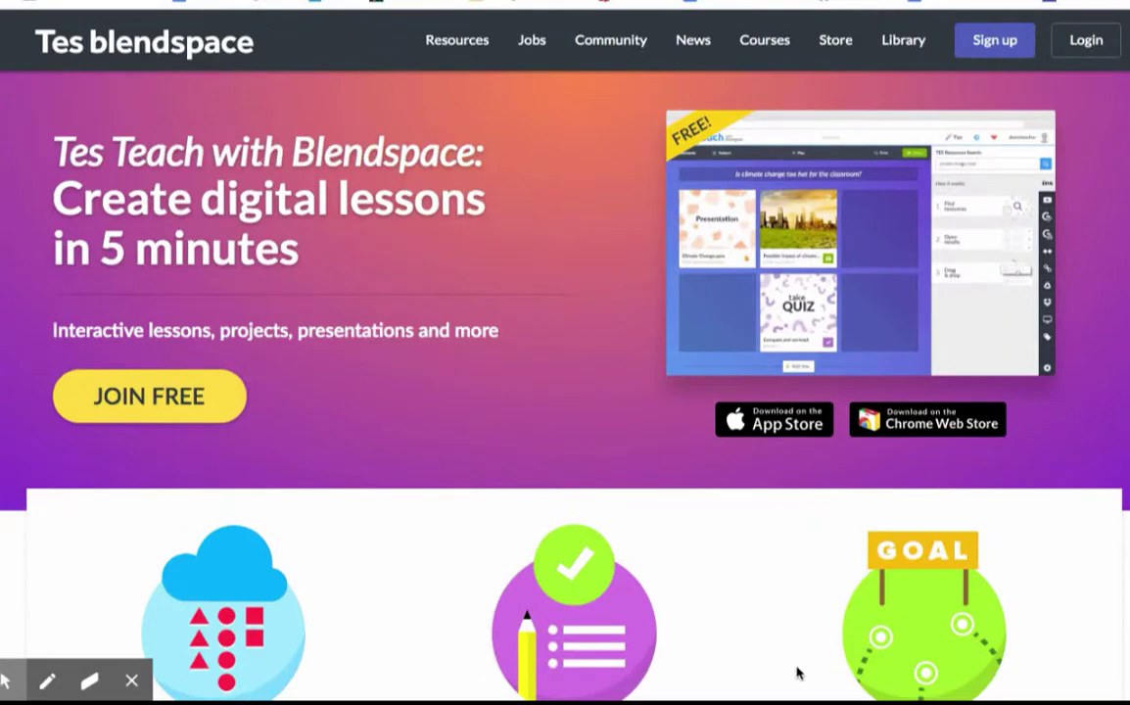
- Start a free Tes sign-up as a Teacher
{"action": "left_click", "coordinate": [997, 38]}
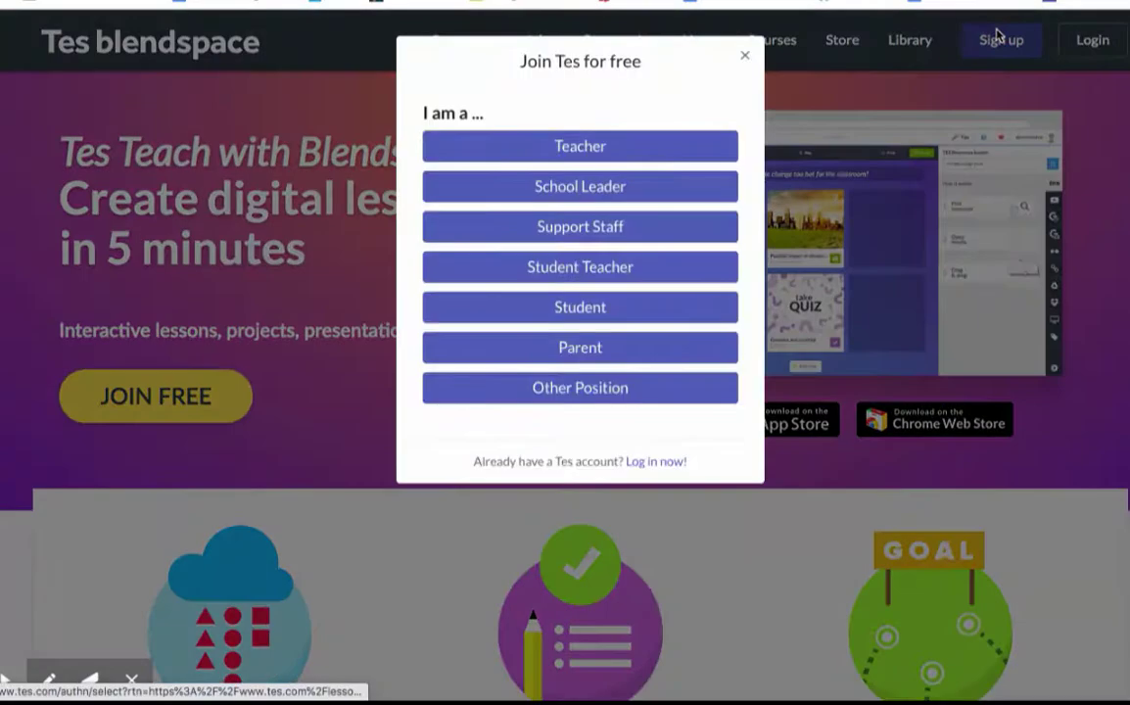
{"action": "left_click", "coordinate": [687, 147]}
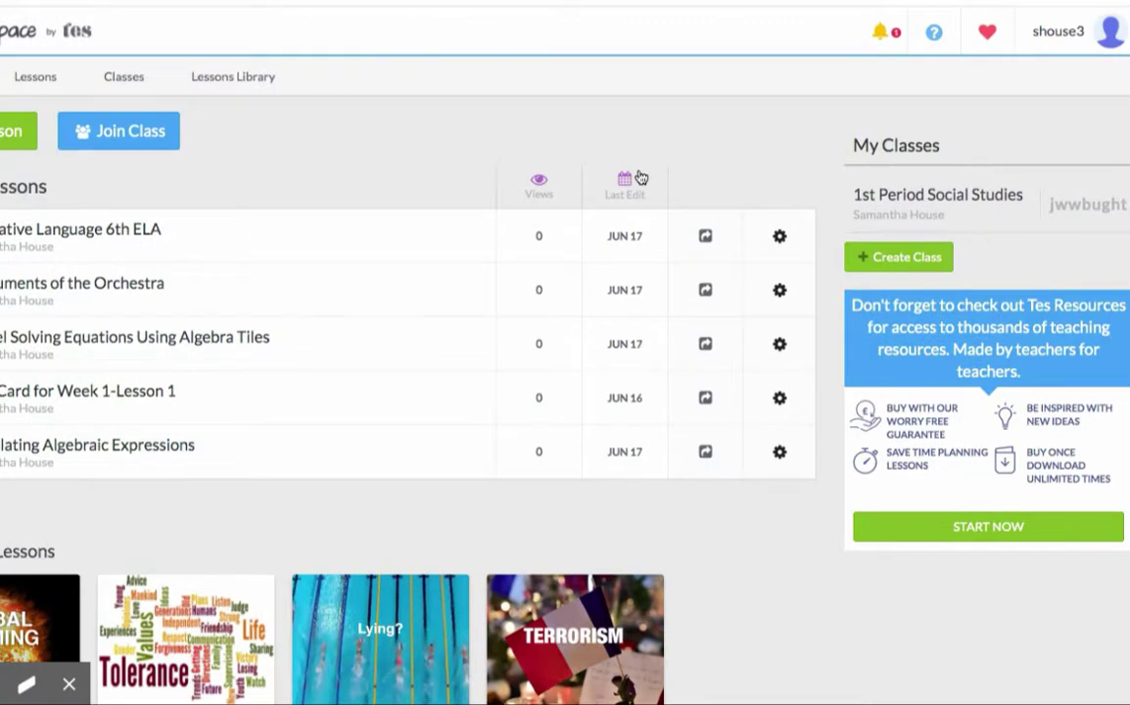
- Create a class named "2nd Period Social Studies" with the grade level 7th Grade
{"action": "left_click", "coordinate": [931, 261]}
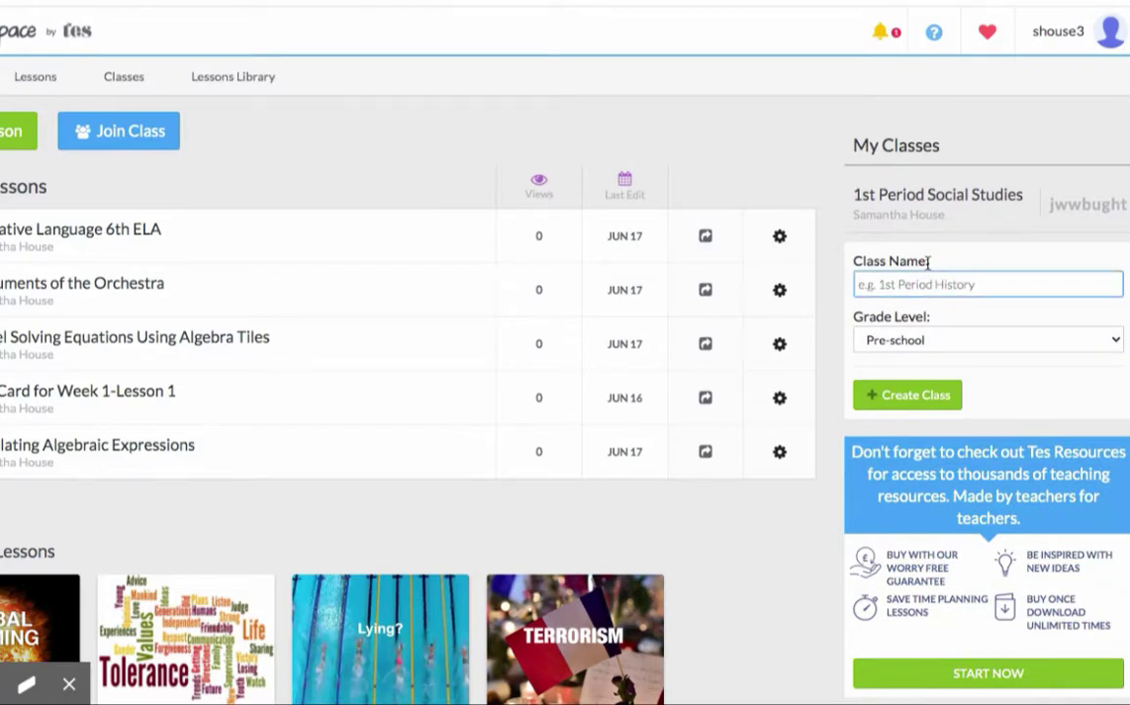
{"action": "type", "text": "2nd Period Socia"}
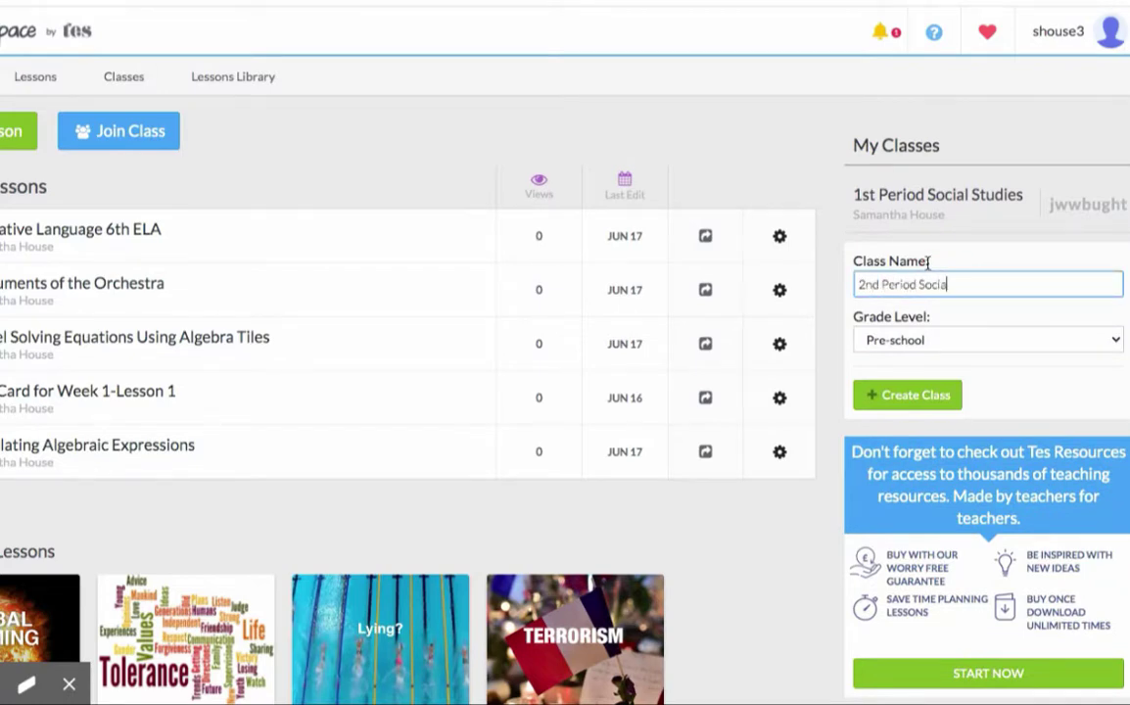
{"action": "type", "text": "l Studies"}
{"action": "key", "text": "BackSpace"}
{"action": "key", "text": "BackSpace"}
{"action": "key", "text": "BackSpace"}
{"action": "type", "text": "ies"}
{"action": "left_click", "coordinate": [945, 340]}
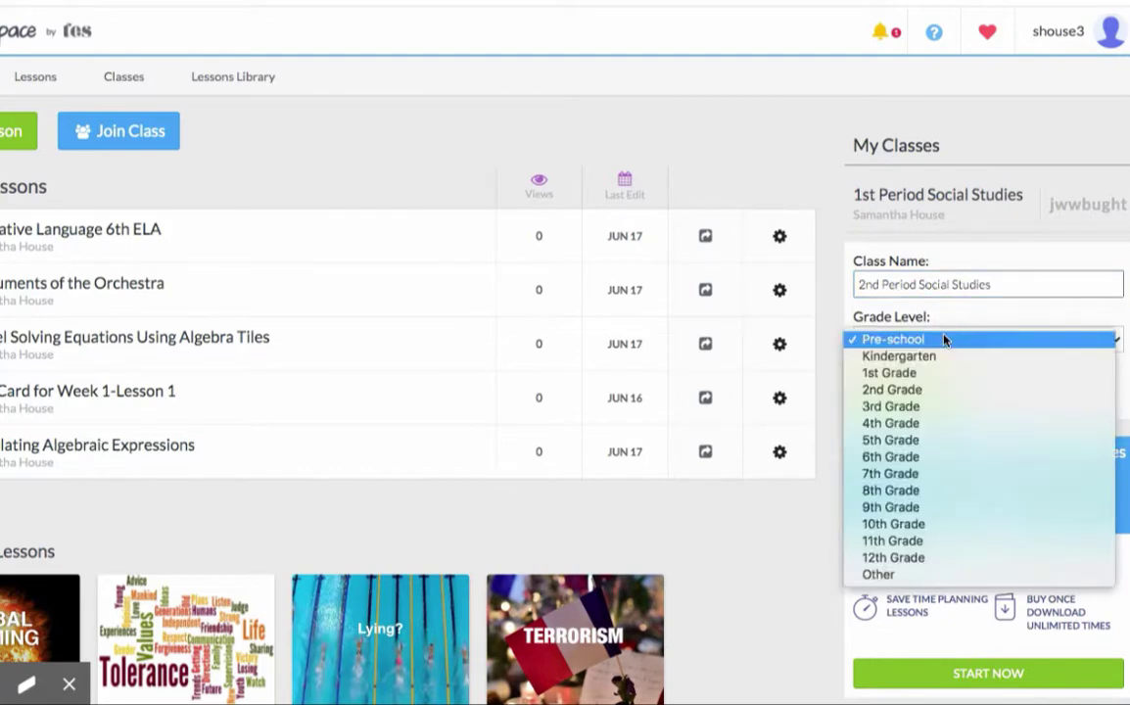
{"action": "left_click", "coordinate": [931, 473]}
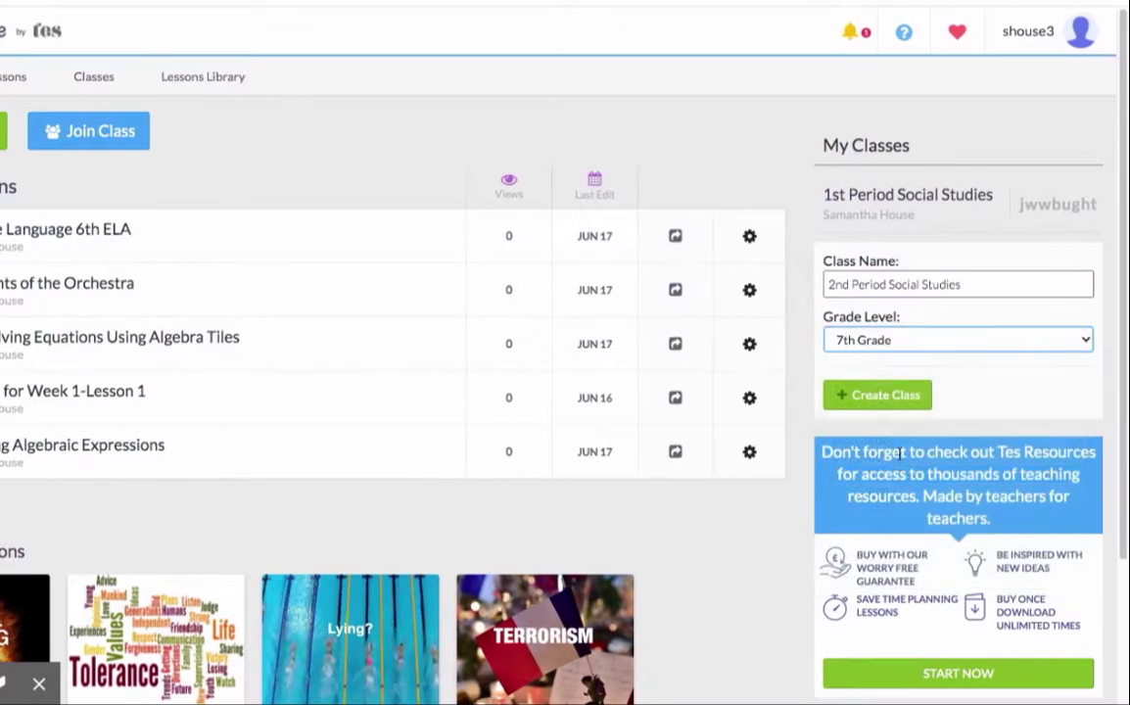
{"action": "left_click", "coordinate": [897, 396]}
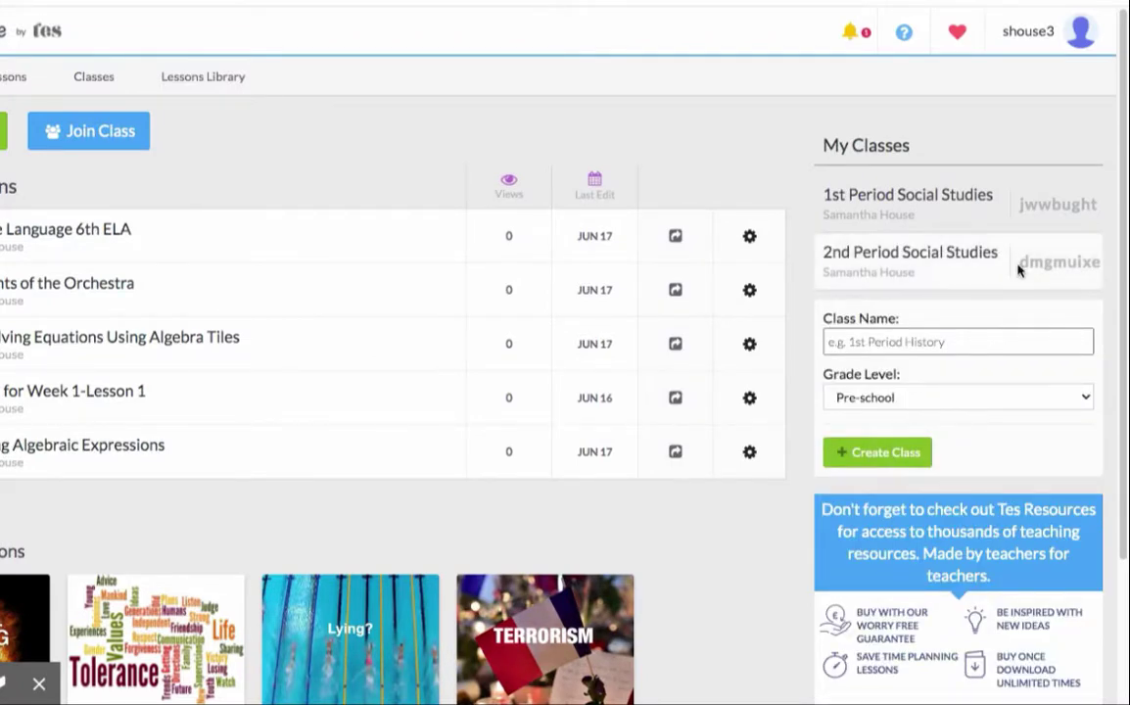
- Highlight the join code of the 2nd Period Social Studies class and clear the highlight
{"action": "left_click_drag", "start_coordinate": [1018, 263], "coordinate": [1101, 291]}
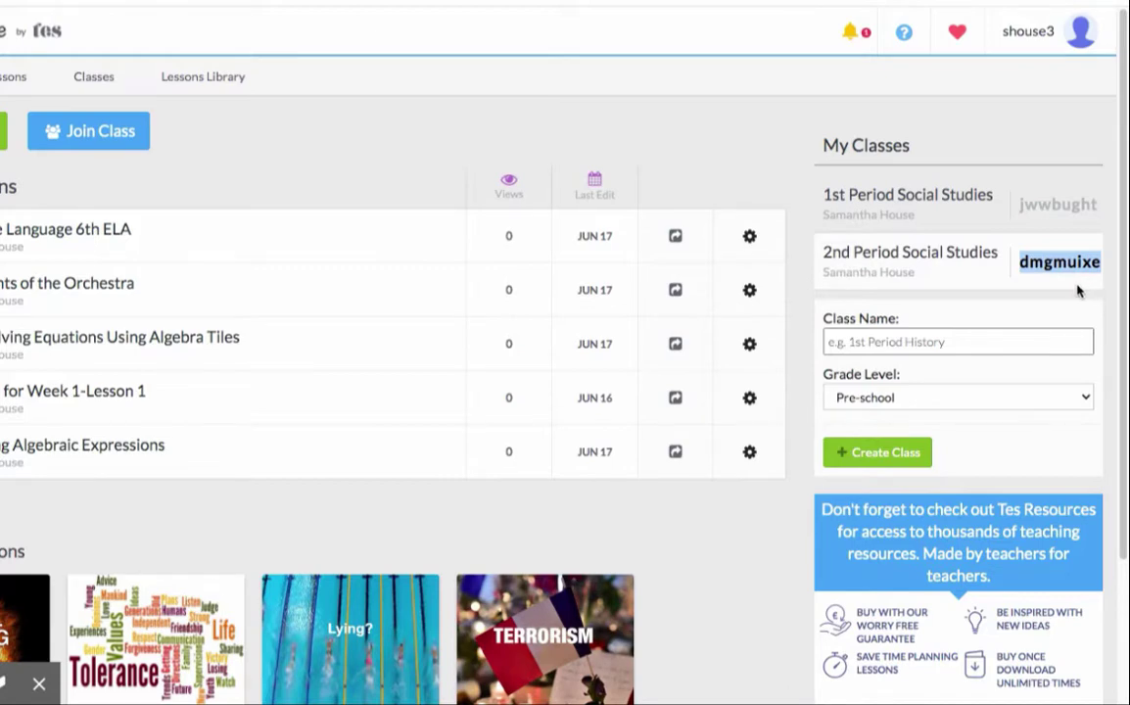
{"action": "left_click", "coordinate": [1097, 290]}
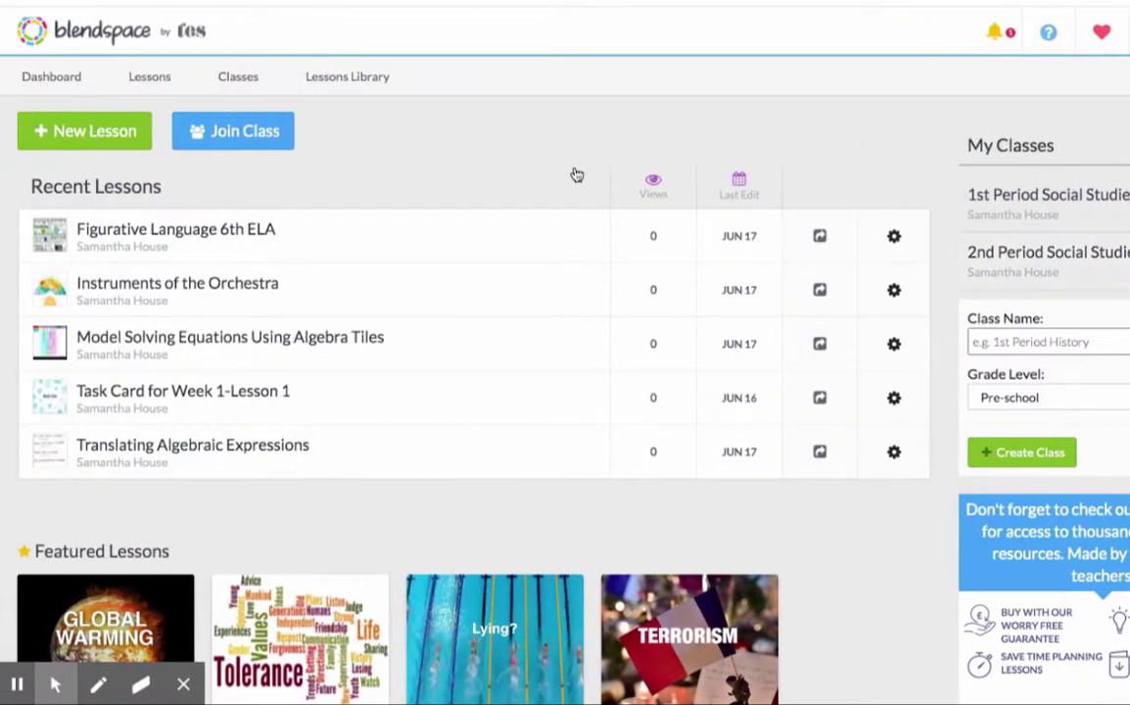
- Create a new lesson and give it the title "Title"
{"action": "left_click", "coordinate": [71, 143]}
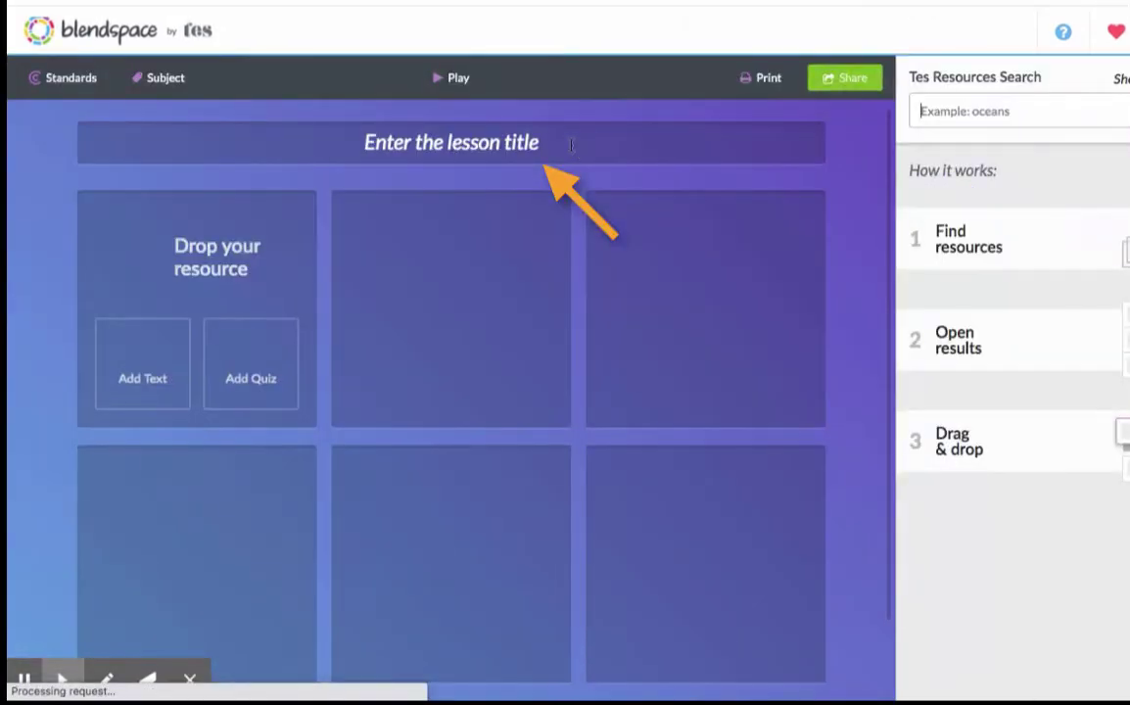
{"action": "left_click", "coordinate": [571, 145]}
{"action": "type", "text": "Title"}
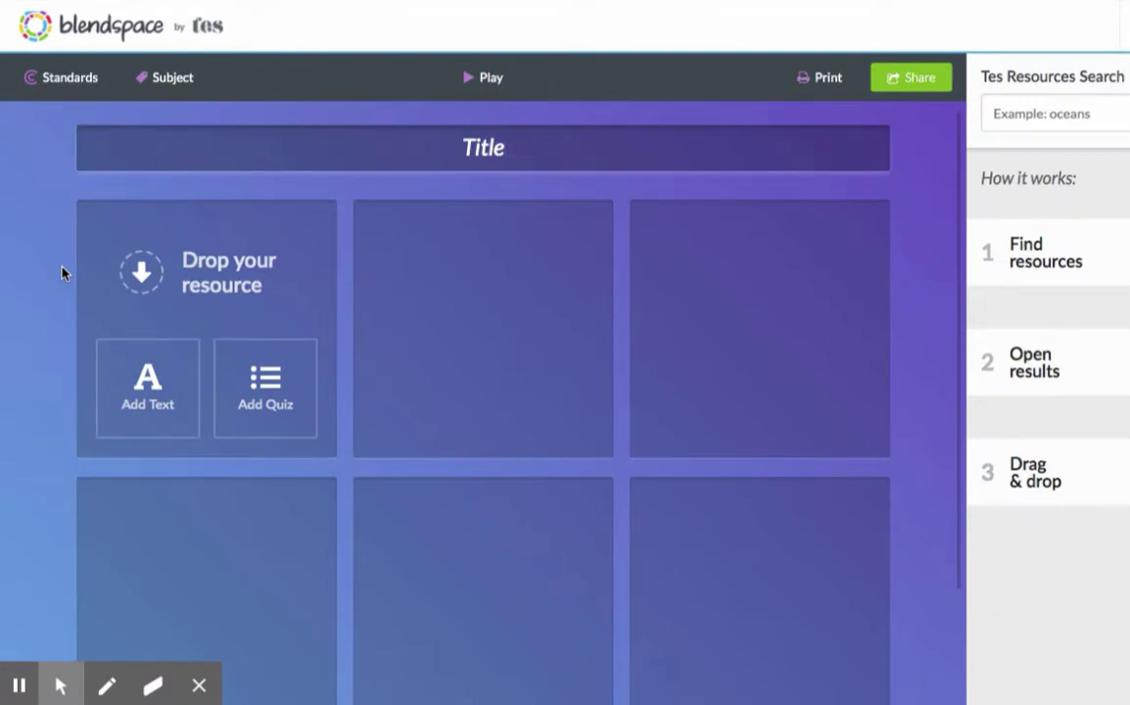
- Add a text resource to the lesson's first tile and set its font to Georgia, size 14
{"action": "left_click", "coordinate": [116, 365]}
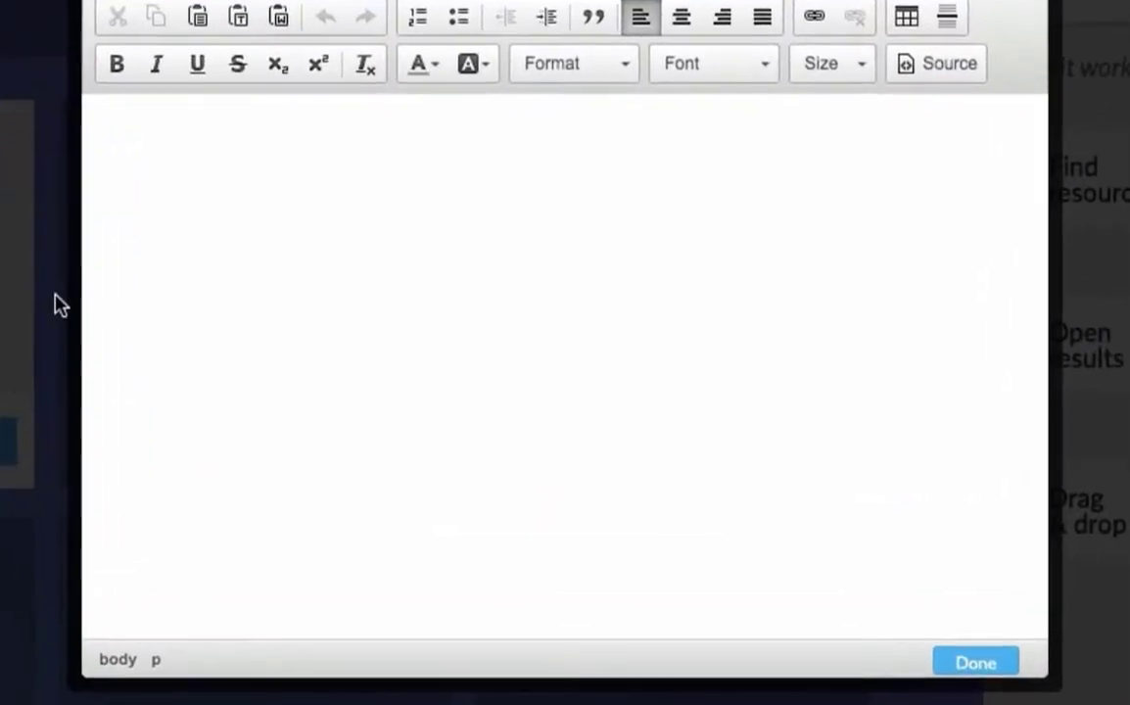
{"action": "left_click", "coordinate": [326, 277]}
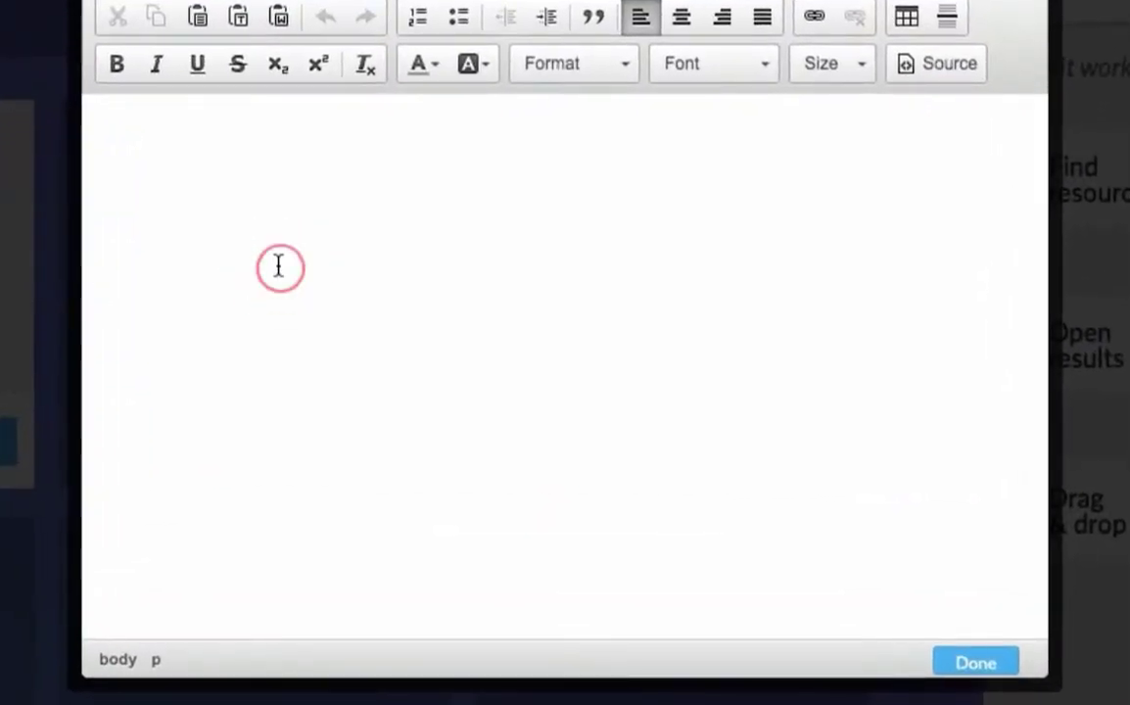
{"action": "left_click", "coordinate": [709, 69]}
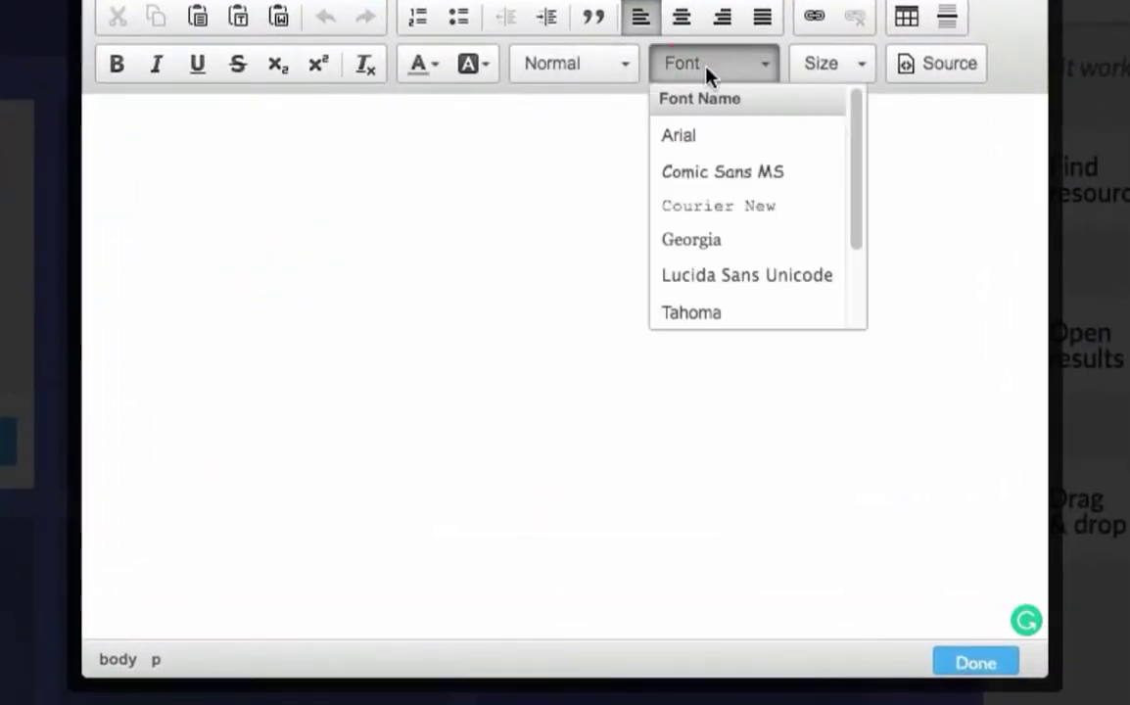
{"action": "left_click", "coordinate": [718, 241]}
{"action": "left_click", "coordinate": [825, 68]}
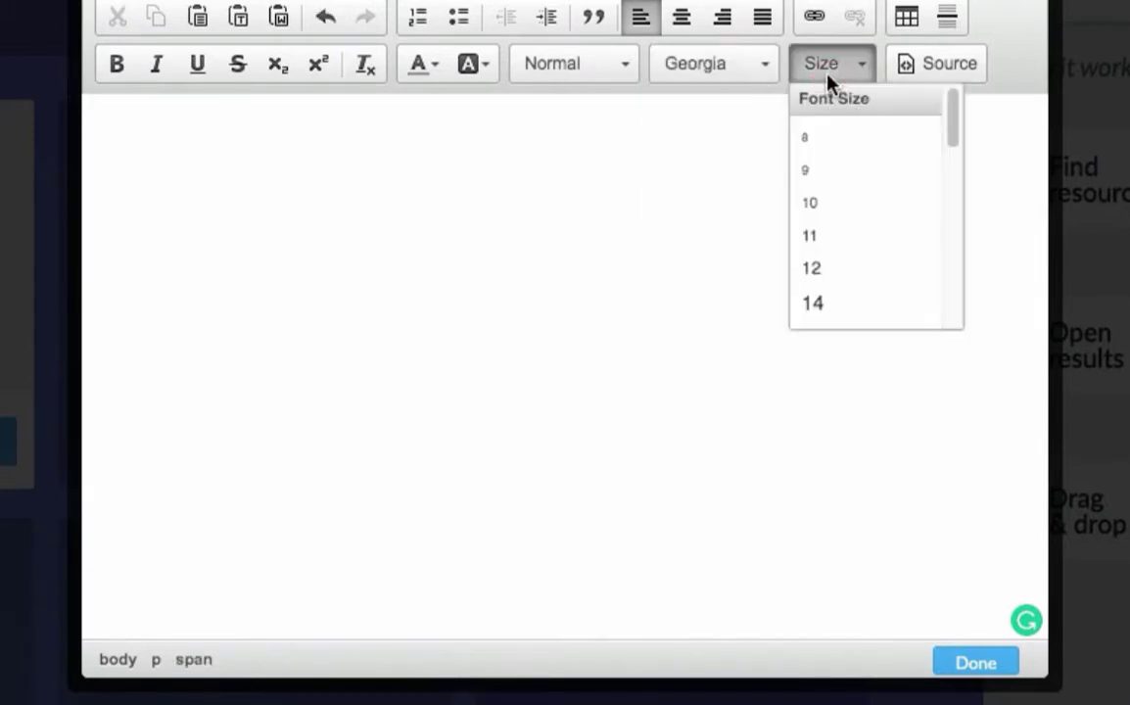
{"action": "left_click", "coordinate": [835, 299]}
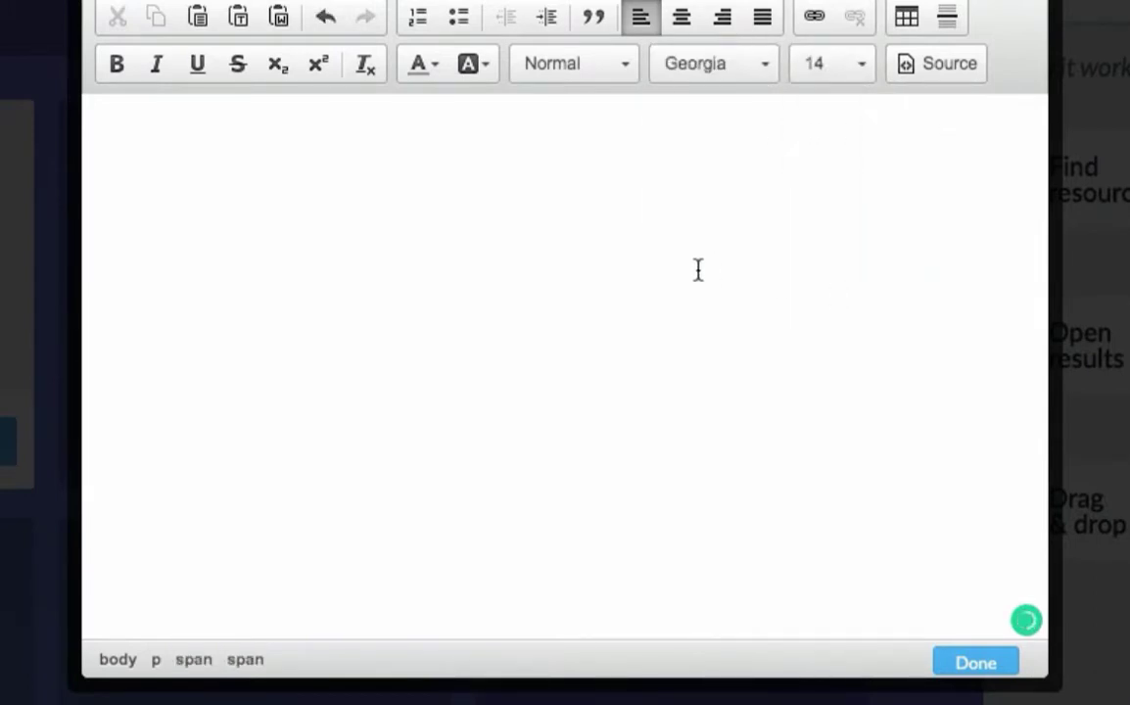
- Enter the headings "Introduction:", "Standard:" and "Essential Question:" on separate lines and finish the text resource
{"action": "type", "text": "Introduction:"}
{"action": "key", "text": "Return"}
{"action": "type", "text": "Standard:"}
{"action": "key", "text": "Return"}
{"action": "type", "text": "IC"}
{"action": "key", "text": "BackSpace"}
{"action": "key", "text": "BackSpace"}
{"action": "type", "text": "Essential Question:"}
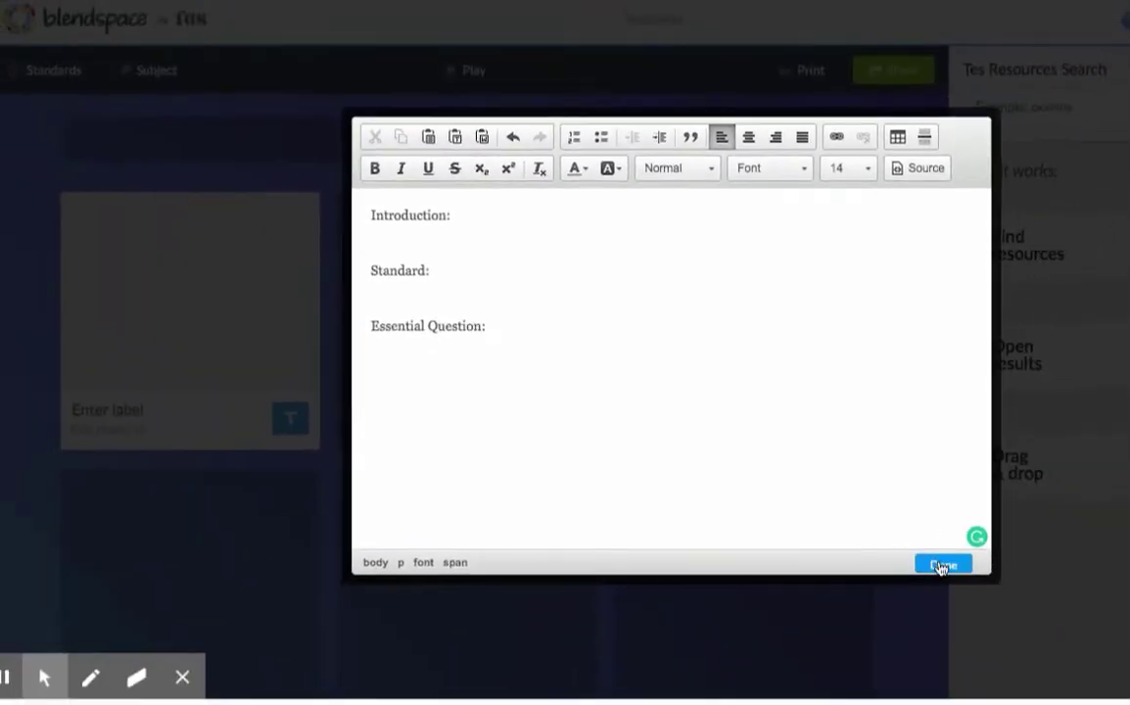
{"action": "left_click", "coordinate": [941, 566]}
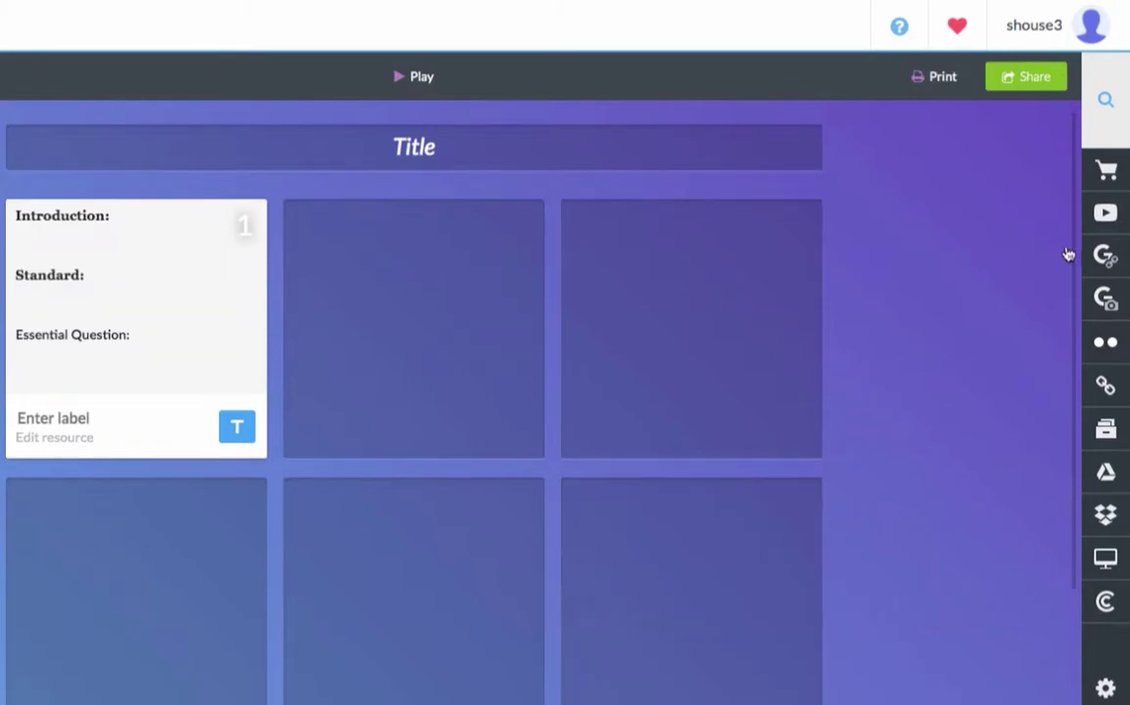
- Search Google from the lesson editor for "geography of south america"
{"action": "left_click", "coordinate": [1104, 257]}
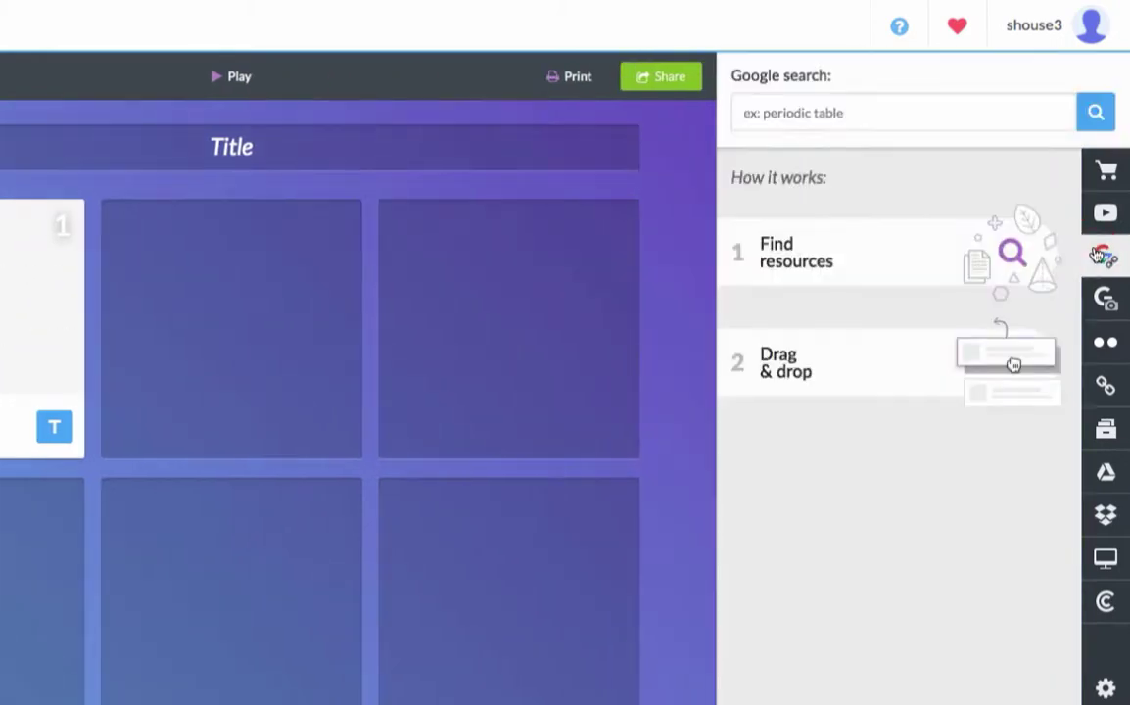
{"action": "left_click", "coordinate": [873, 111]}
{"action": "type", "text": "geogra"}
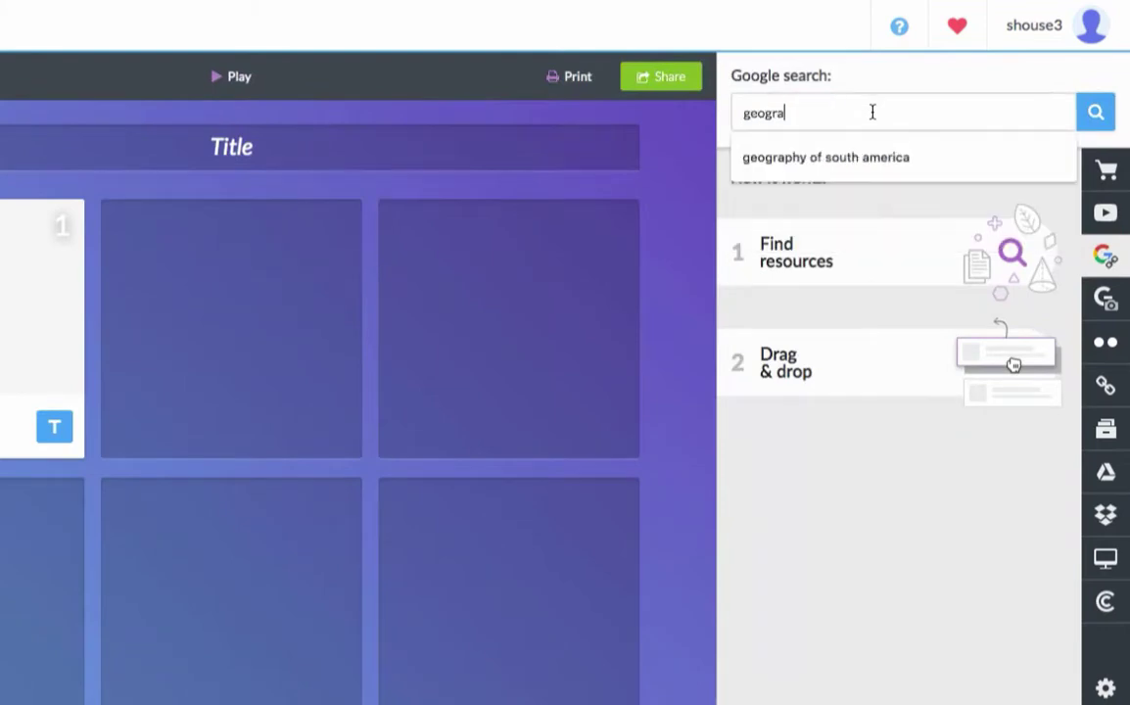
{"action": "type", "text": "phy of south america"}
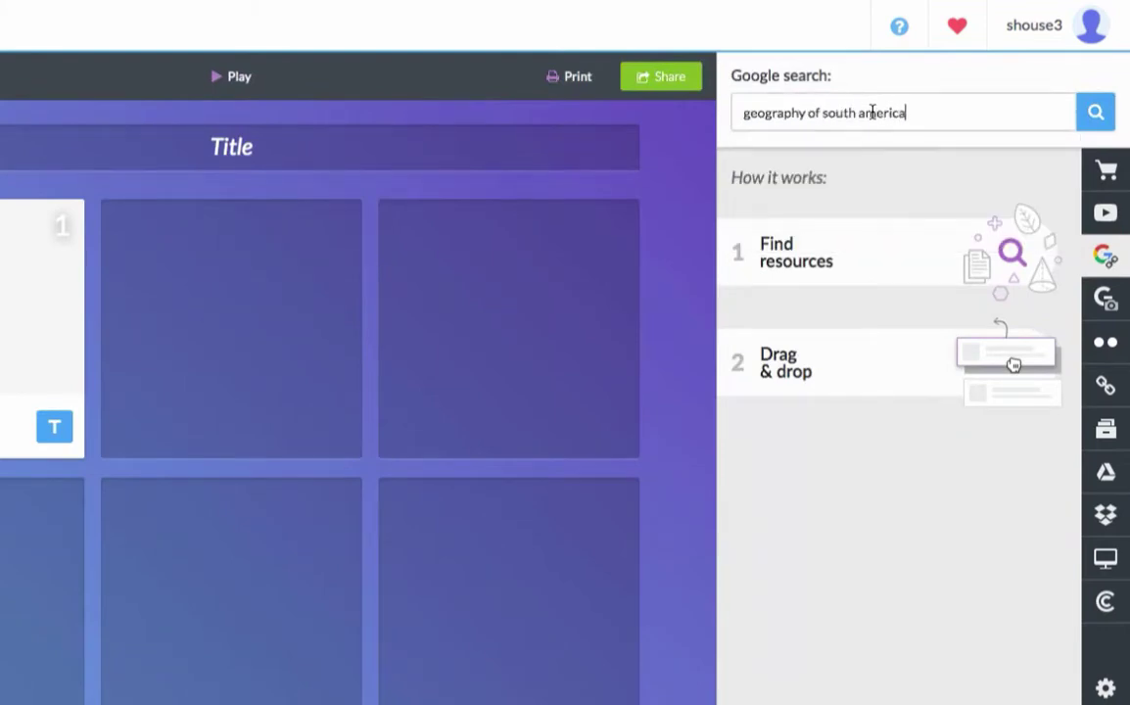
{"action": "key", "text": "Return"}
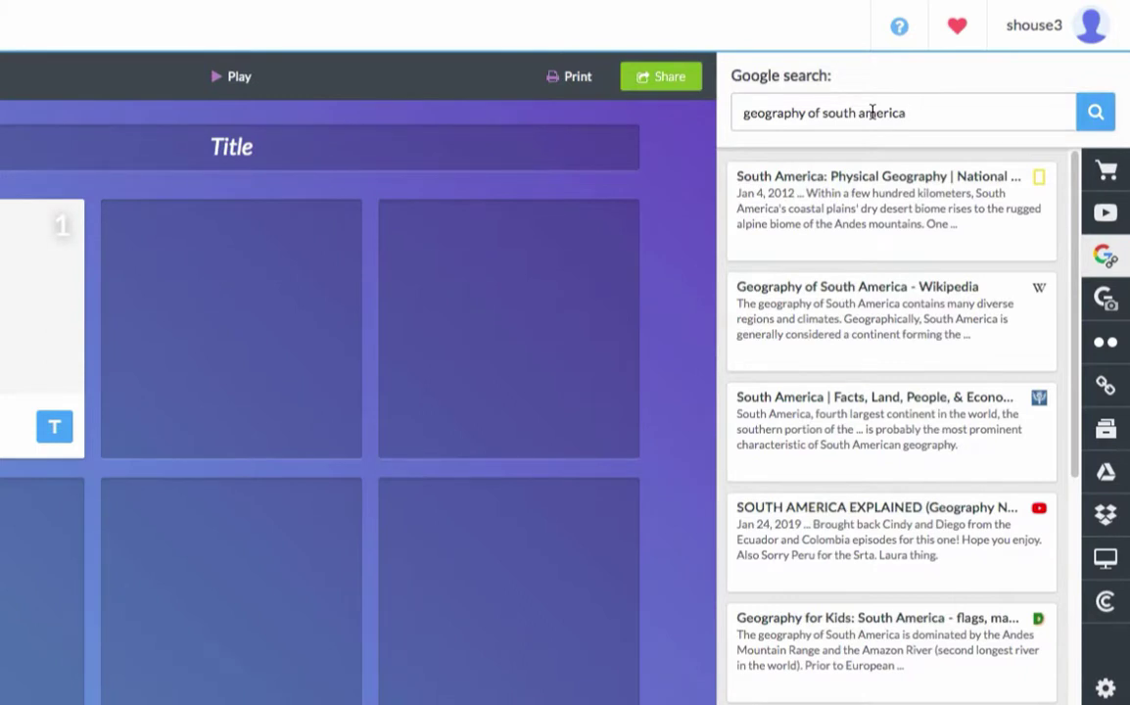
- Preview the National Geographic article on South America's physical geography and place it in the lesson's second tile
{"action": "mouse_move", "coordinate": [884, 189]}
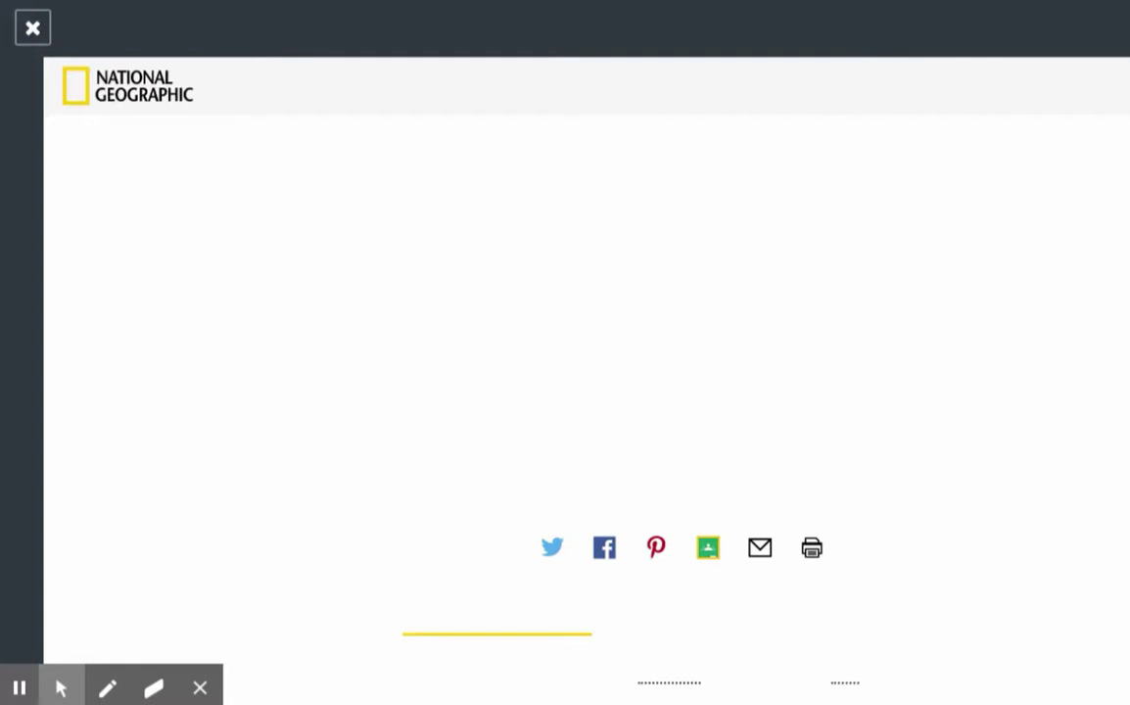
{"action": "scroll", "coordinate": [1129, 471], "scroll_direction": "down", "scroll_amount": 4}
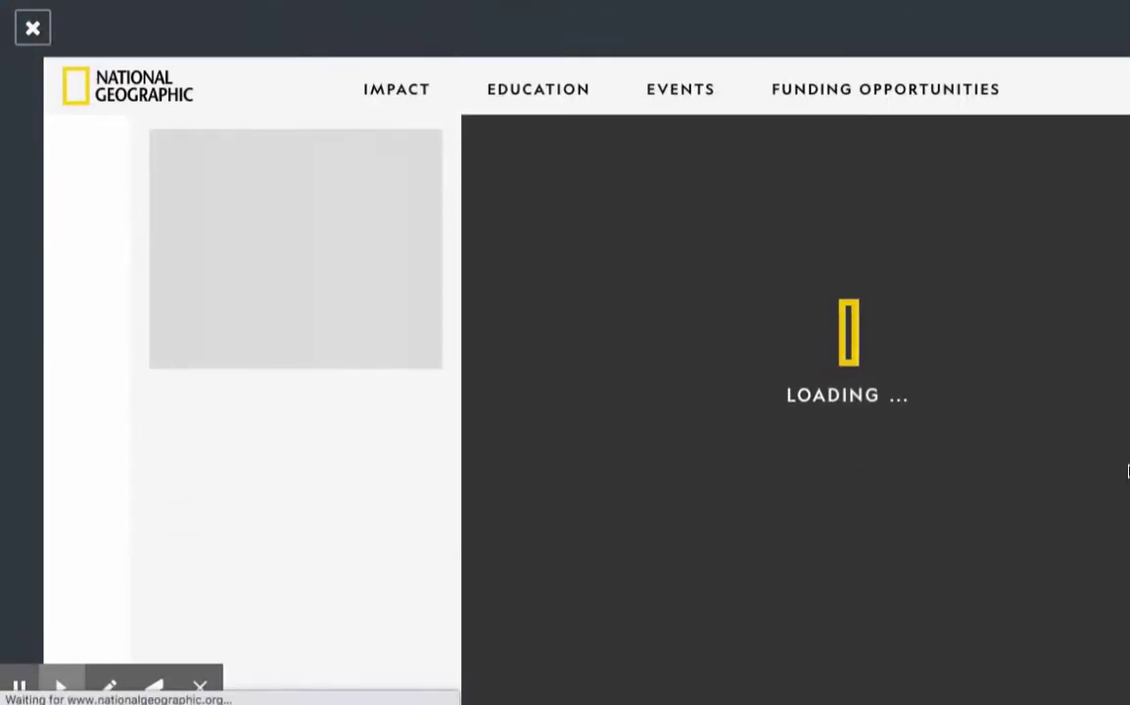
{"action": "scroll", "coordinate": [1129, 471], "scroll_direction": "down", "scroll_amount": 10}
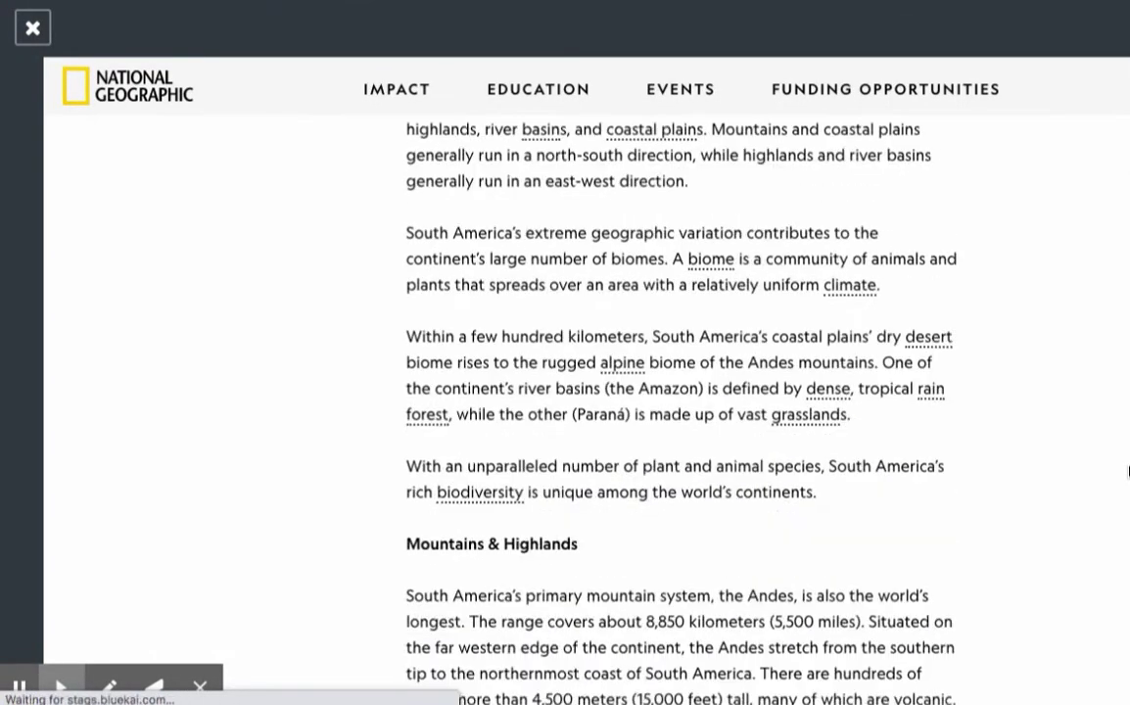
{"action": "scroll", "coordinate": [1128, 471], "scroll_direction": "down", "scroll_amount": 3}
{"action": "scroll", "coordinate": [1128, 467], "scroll_direction": "up", "scroll_amount": 15}
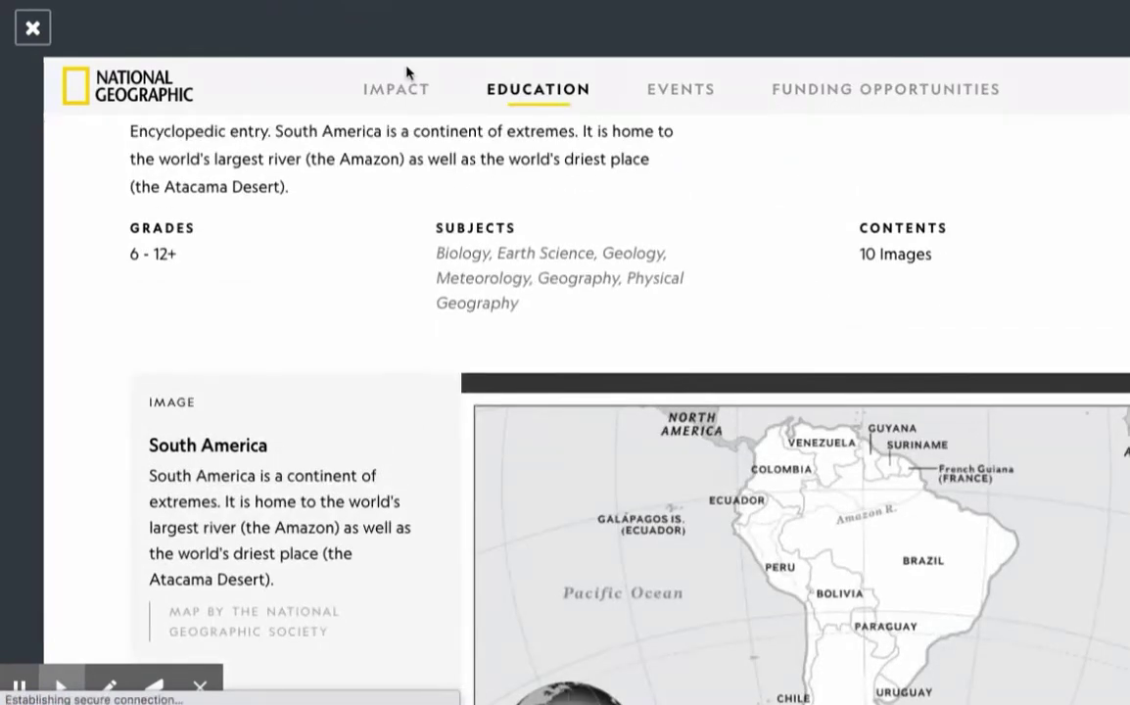
{"action": "left_click", "coordinate": [33, 27]}
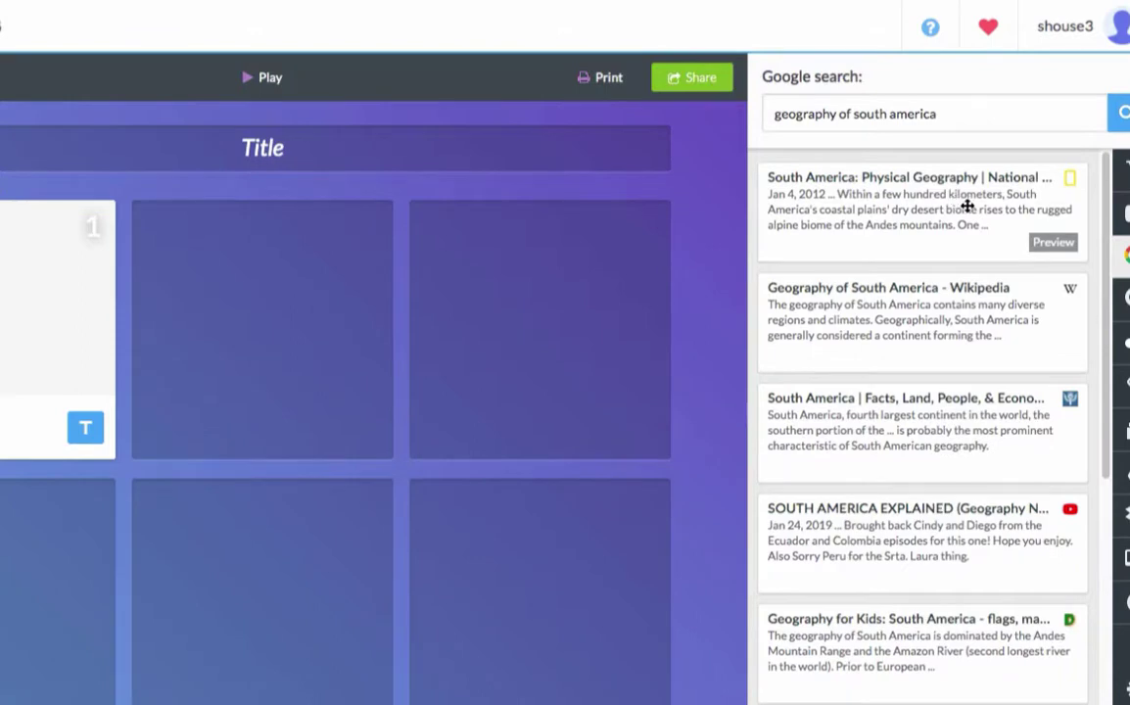
{"action": "left_click_drag", "start_coordinate": [964, 205], "coordinate": [298, 280]}
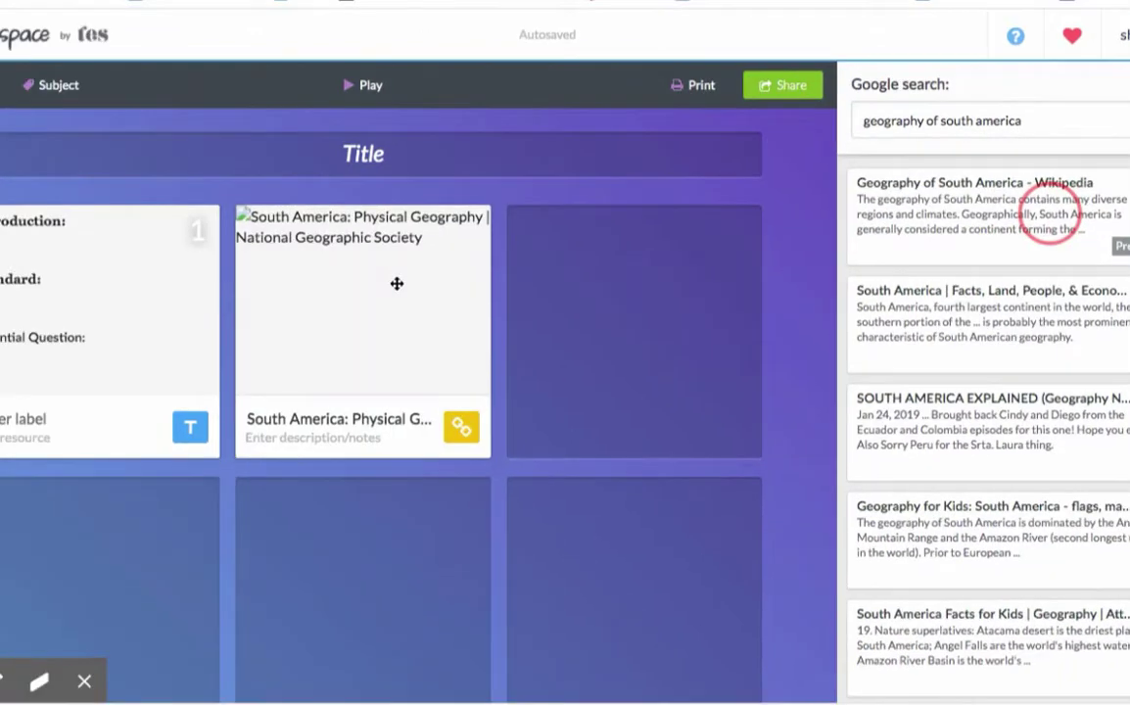
{"action": "left_click", "coordinate": [378, 345]}
- Begin the description of the National Geographic tile with "Read this article."
{"action": "left_click", "coordinate": [358, 441]}
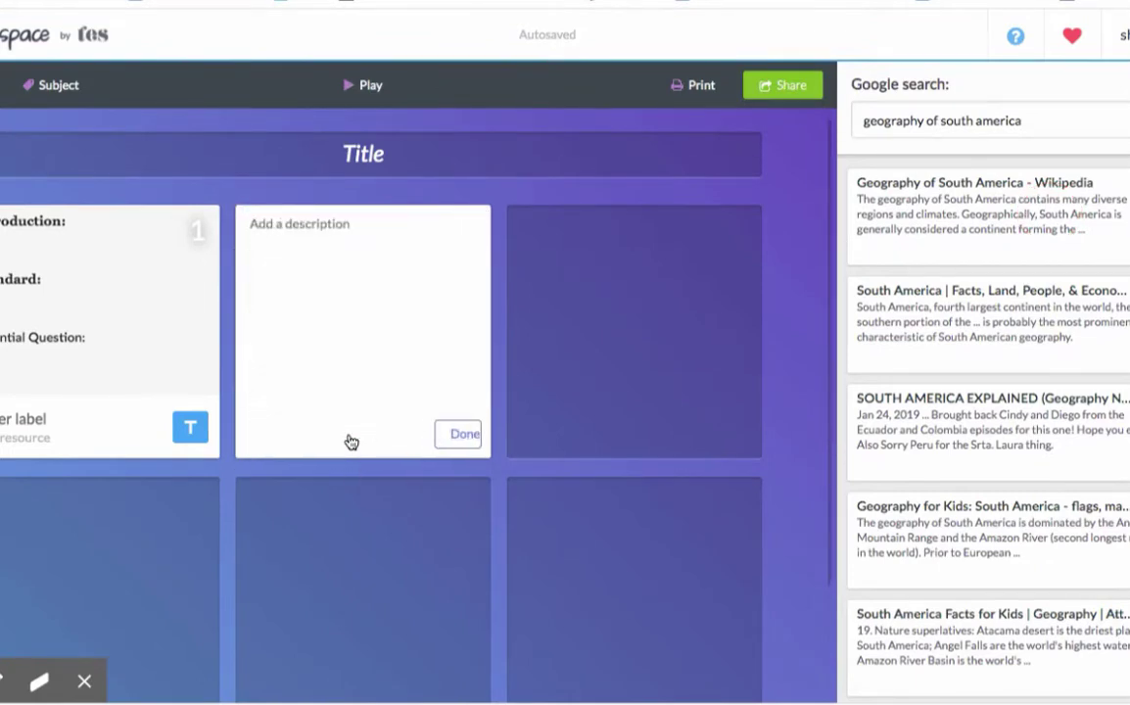
{"action": "left_click", "coordinate": [350, 317]}
{"action": "type", "text": "S"}
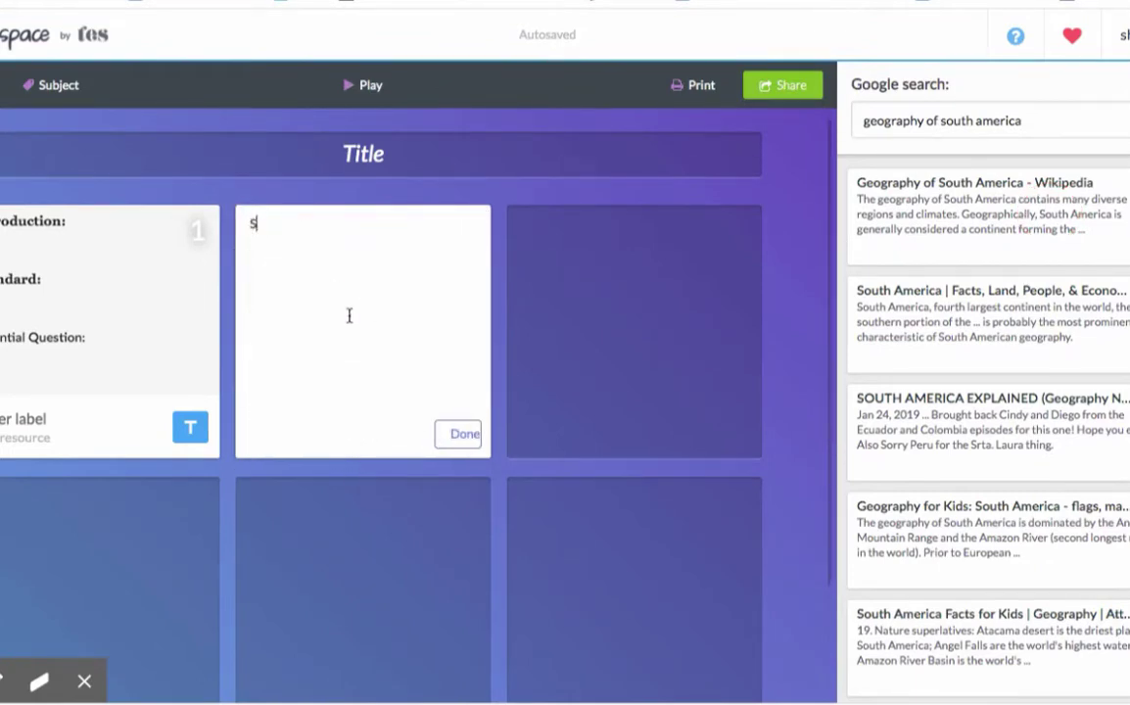
{"action": "type", "text": "ay read"}
{"action": "key", "text": "BackSpace"}
{"action": "key", "text": "BackSpace"}
{"action": "key", "text": "BackSpace"}
{"action": "key", "text": "BackSpace"}
{"action": "key", "text": "BackSpace"}
{"action": "key", "text": "BackSpace"}
{"action": "key", "text": "BackSpace"}
{"action": "key", "text": "BackSpace"}
{"action": "type", "text": "Read this article. "}
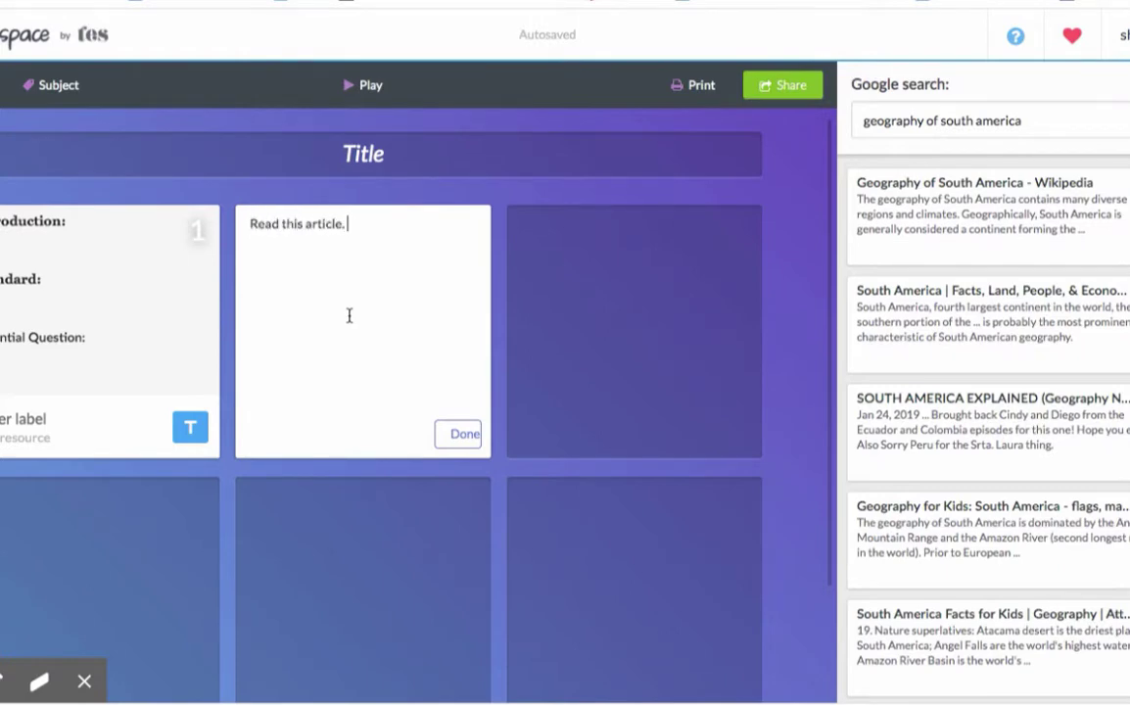
- Extend the article's description with "Look for the key vocabulary words below:" followed by blank lines, and finish it
{"action": "type", "text": "Look for key c"}
{"action": "key", "text": "BackSpace"}
{"action": "key", "text": "BackSpace"}
{"action": "key", "text": "BackSpace"}
{"action": "key", "text": "BackSpace"}
{"action": "key", "text": "BackSpace"}
{"action": "type", "text": "the key"}
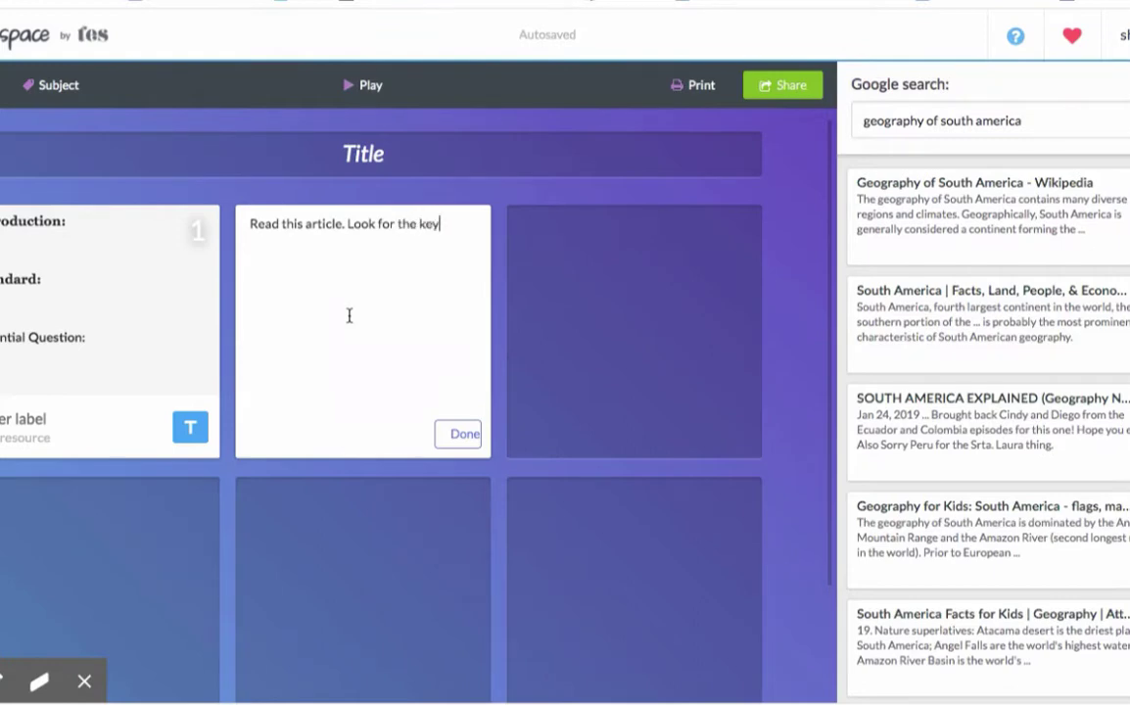
{"action": "type", "text": " vocabulary words below"}
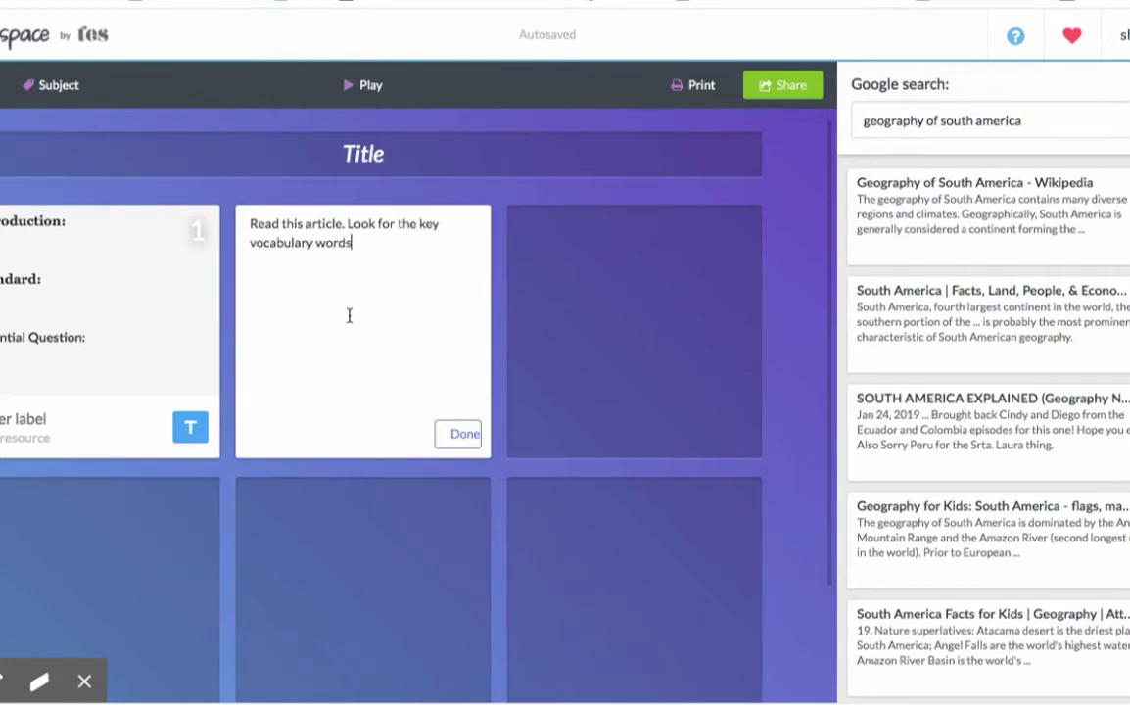
{"action": "type", "text": ":"}
{"action": "key", "text": "Return"}
{"action": "key", "text": "Return"}
{"action": "left_click", "coordinate": [457, 435]}
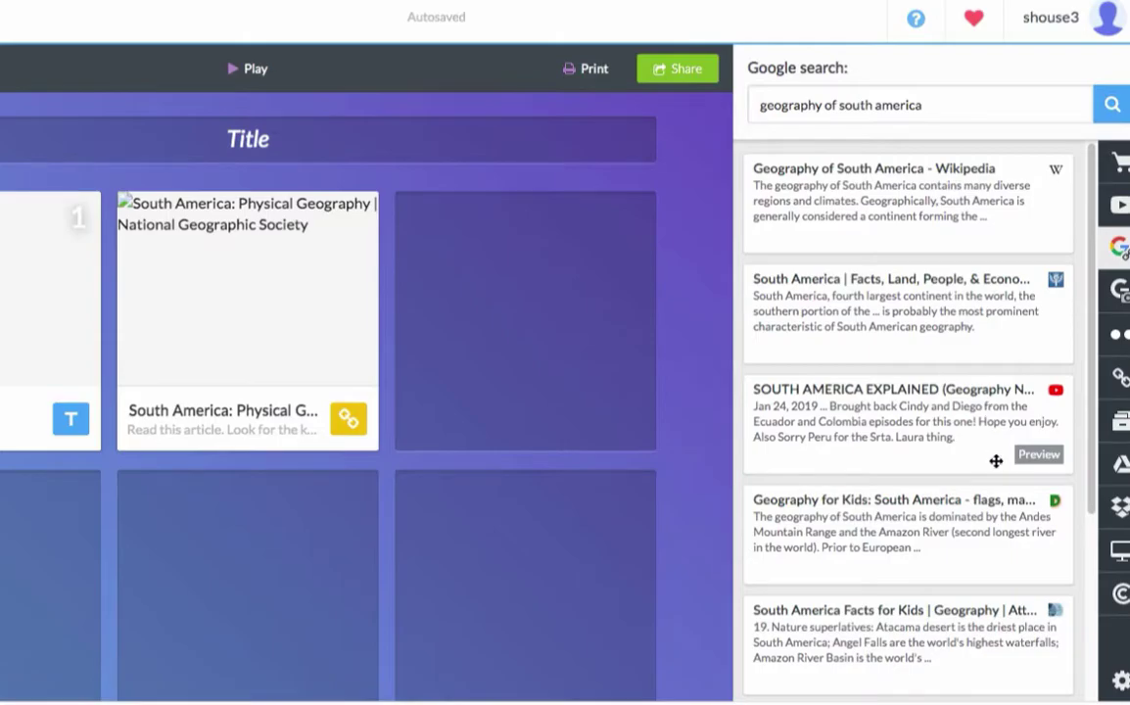
- Preview the "SOUTH AMERICA EXPLAINED (Geography Now!)" video result and place it in the lesson's third tile
{"action": "left_click", "coordinate": [1026, 462]}
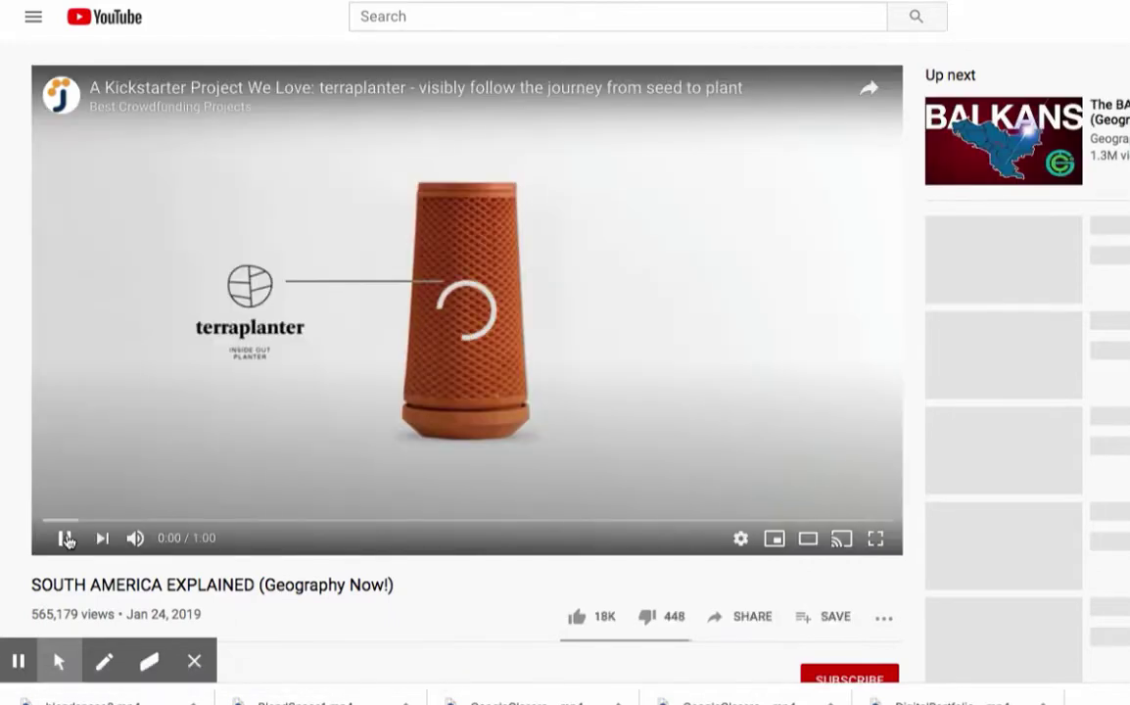
{"action": "left_click", "coordinate": [66, 541]}
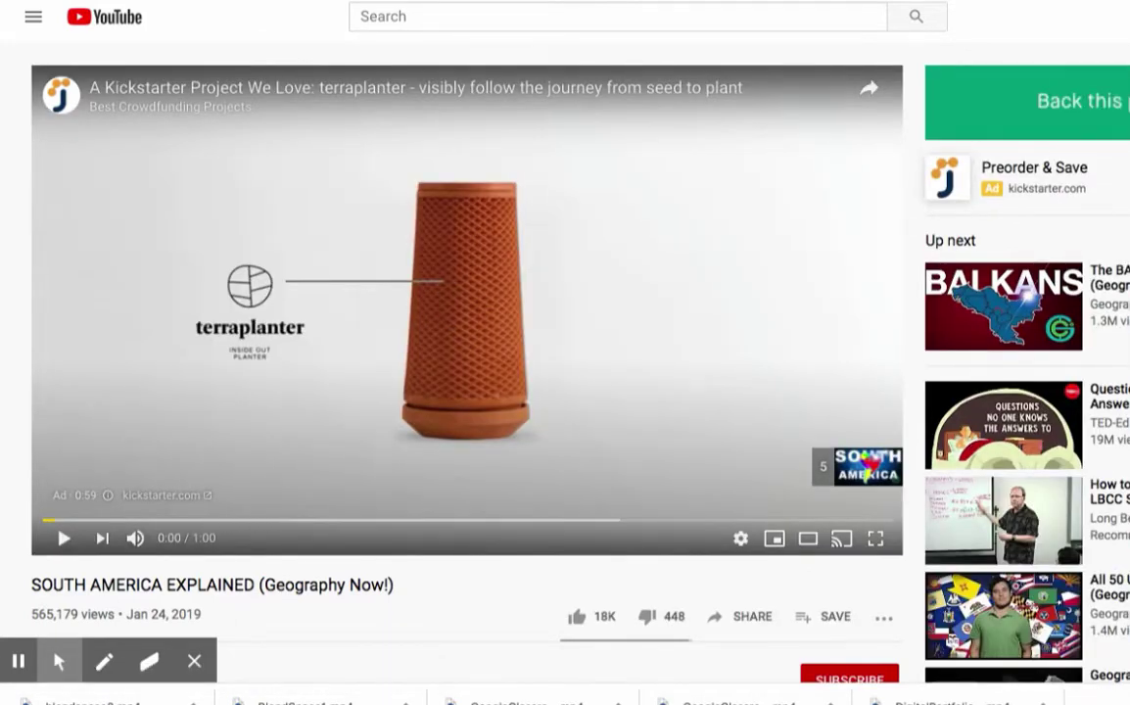
{"action": "key", "text": "ctrl+w"}
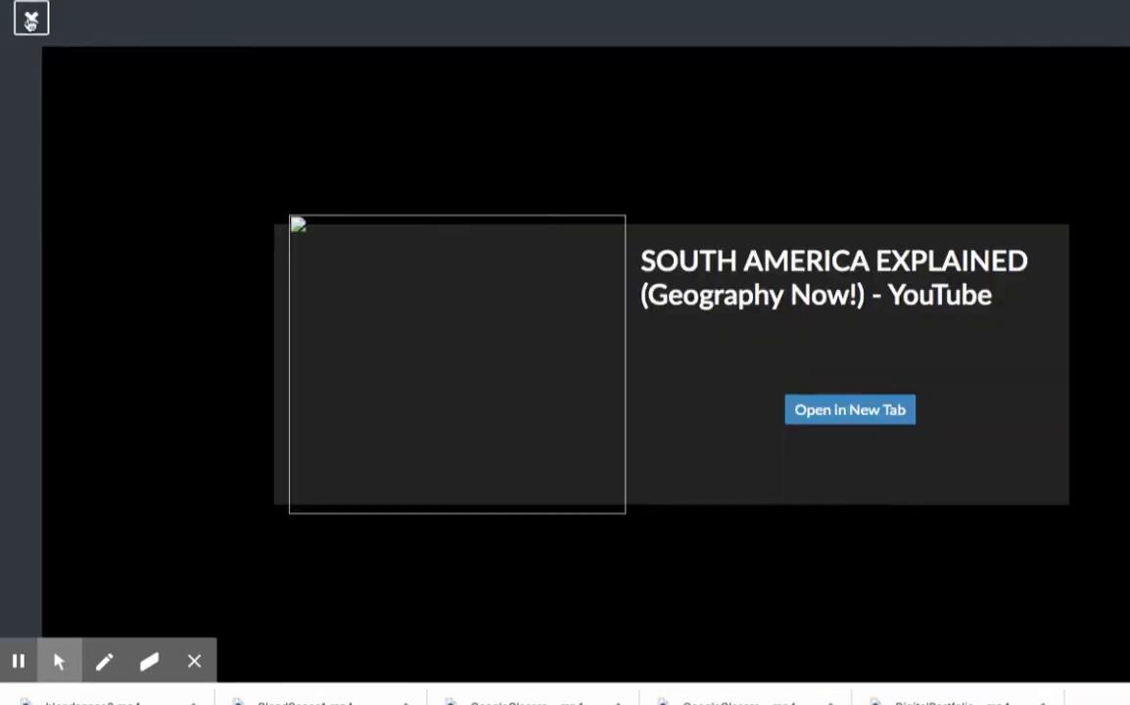
{"action": "left_click", "coordinate": [30, 18]}
{"action": "left_click_drag", "start_coordinate": [1024, 399], "coordinate": [756, 313]}
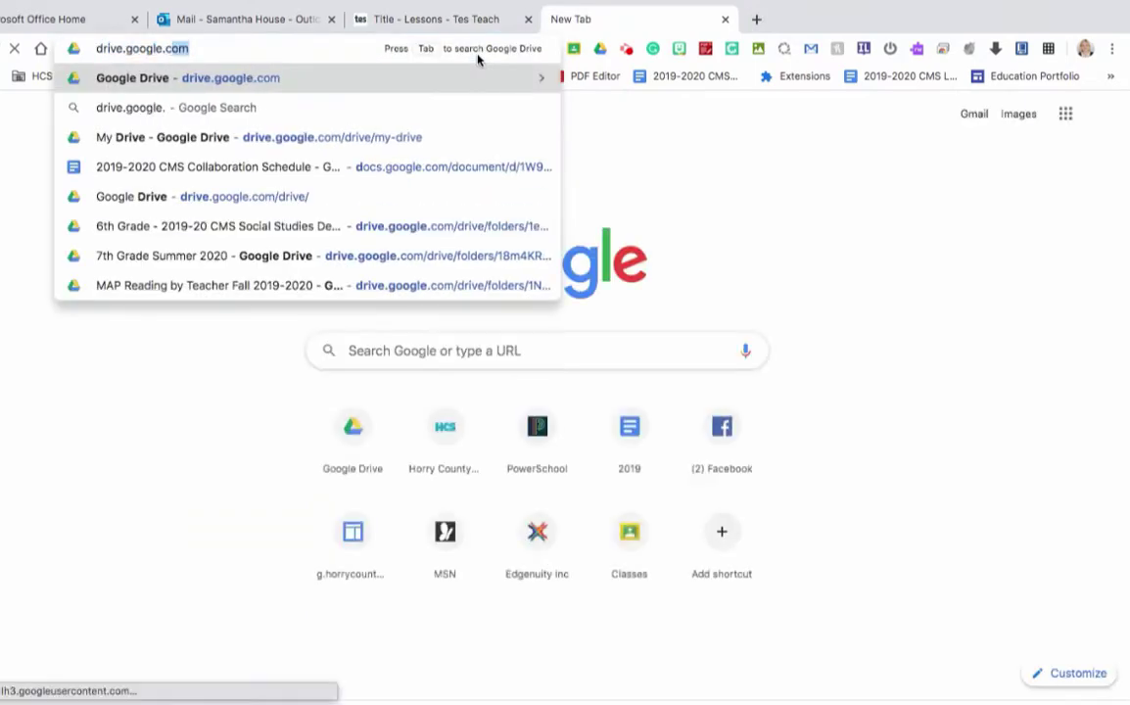
- Open Google Drive and search it for "latin america"
{"action": "key", "text": "Return"}
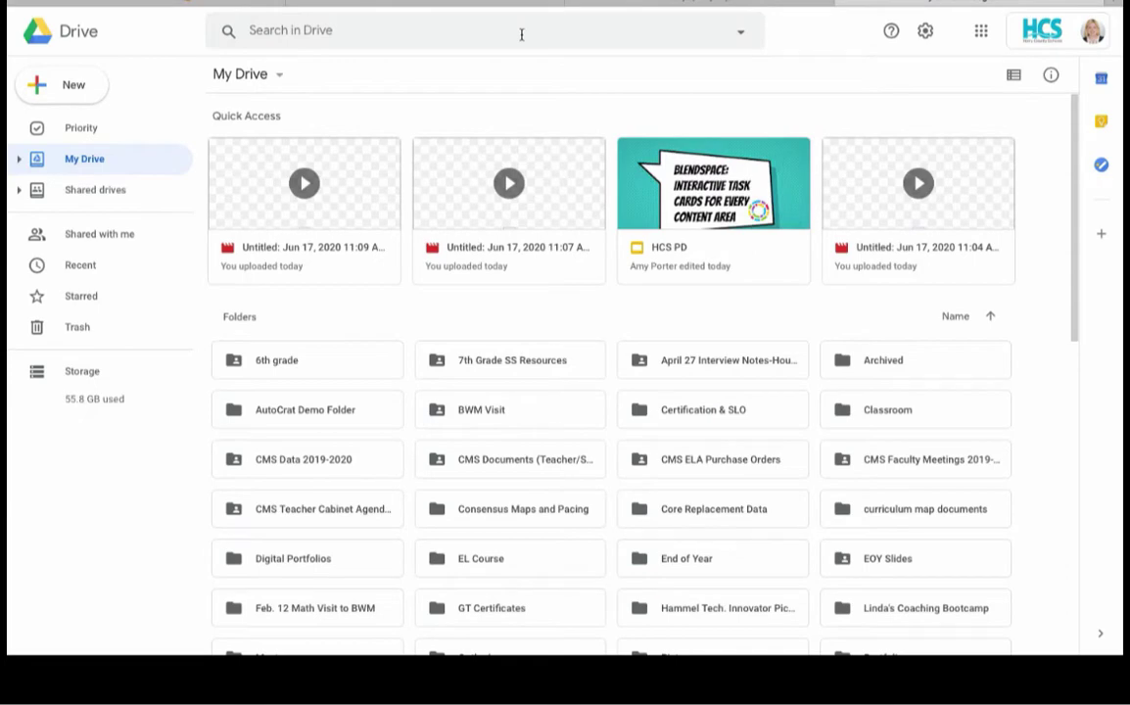
{"action": "left_click", "coordinate": [521, 34]}
{"action": "type", "text": "latin america"}
{"action": "key", "text": "Return"}
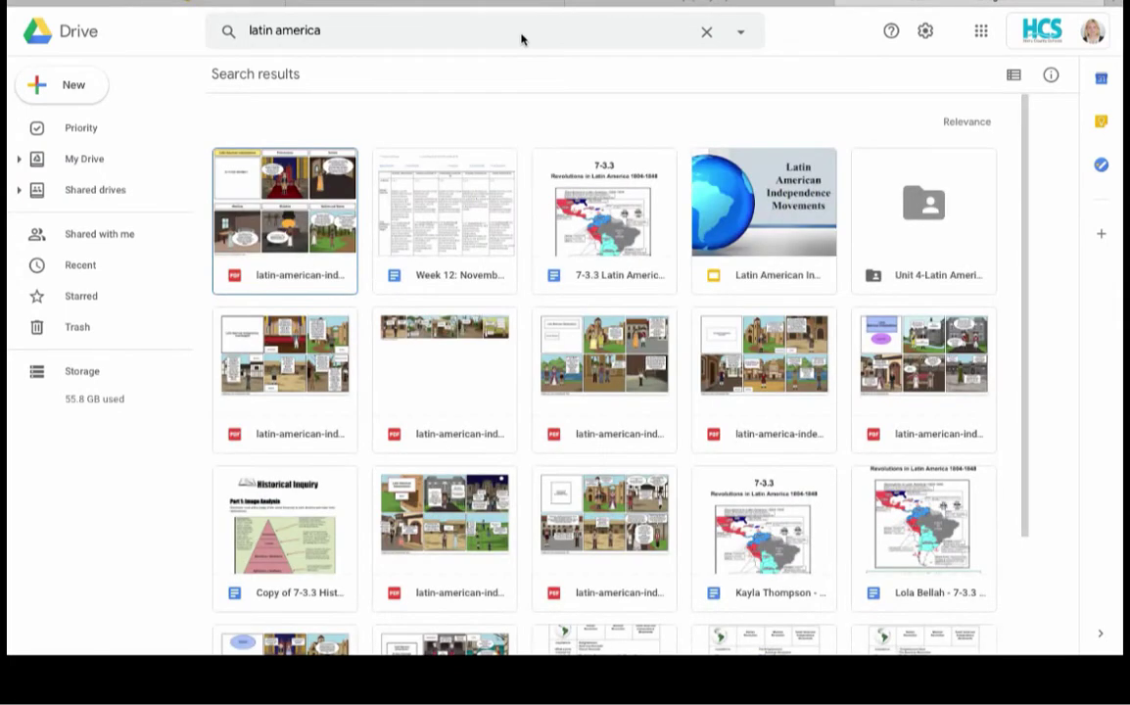
- Give link holders Editor access to the "7-3.3 Latin America Revolution-Nov. 14" document and copy its shareable link
{"action": "right_click", "coordinate": [588, 263]}
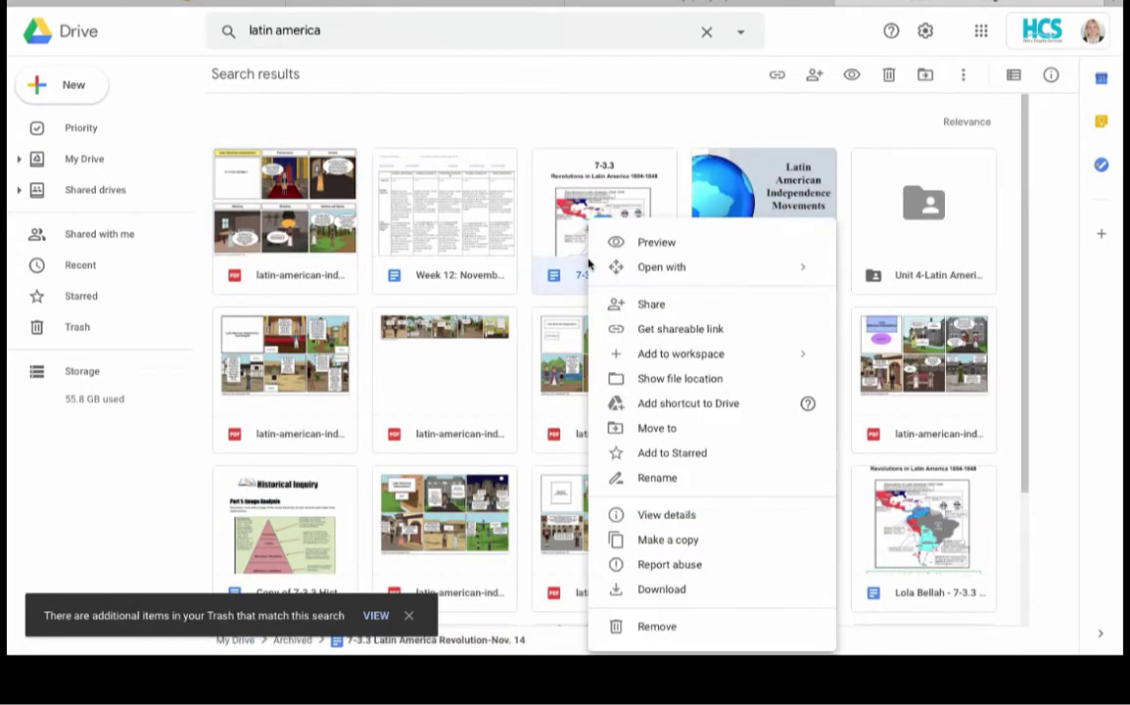
{"action": "left_click", "coordinate": [691, 331]}
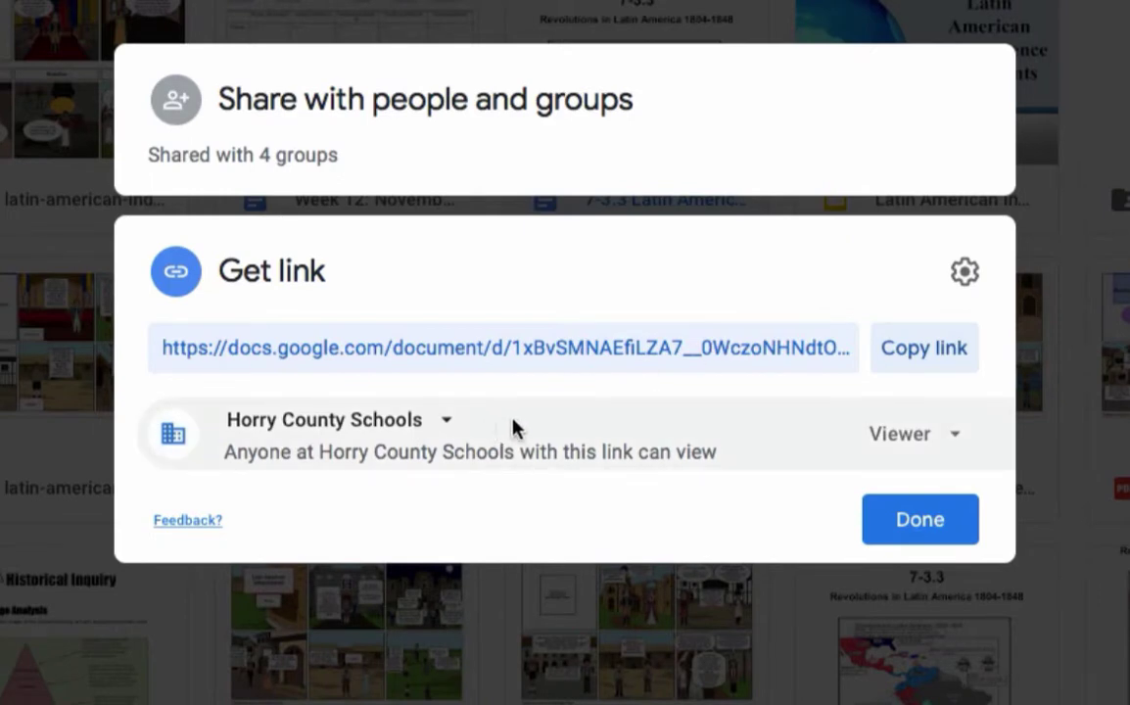
{"action": "left_click", "coordinate": [939, 433]}
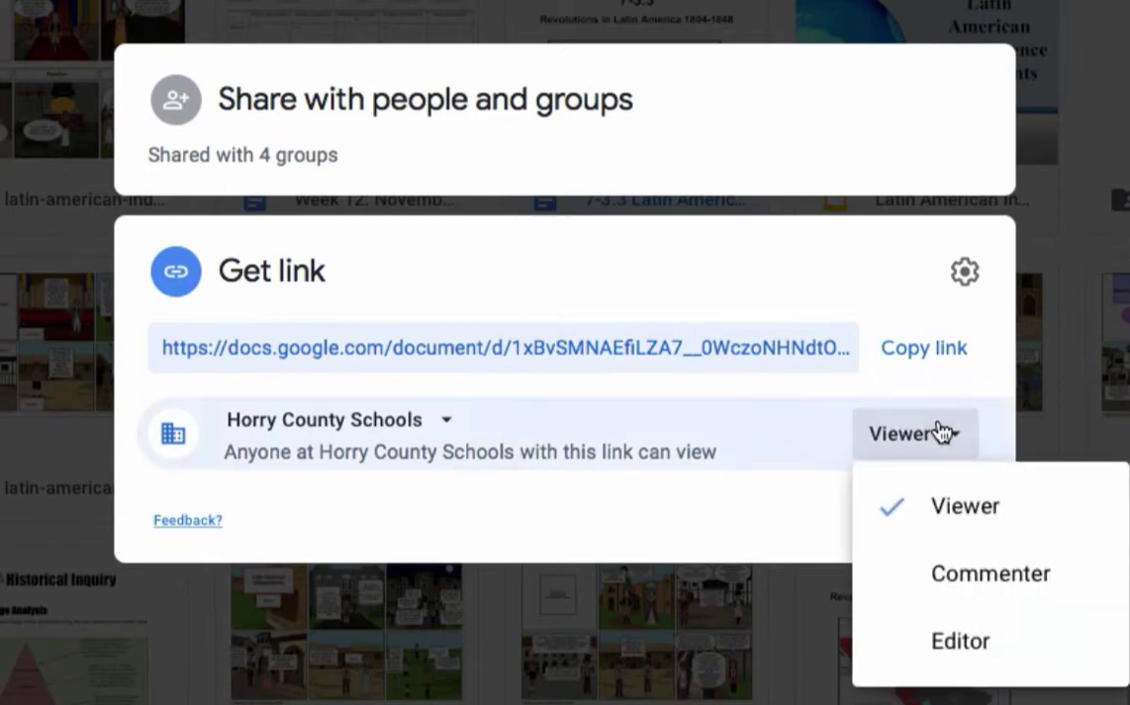
{"action": "left_click", "coordinate": [960, 647]}
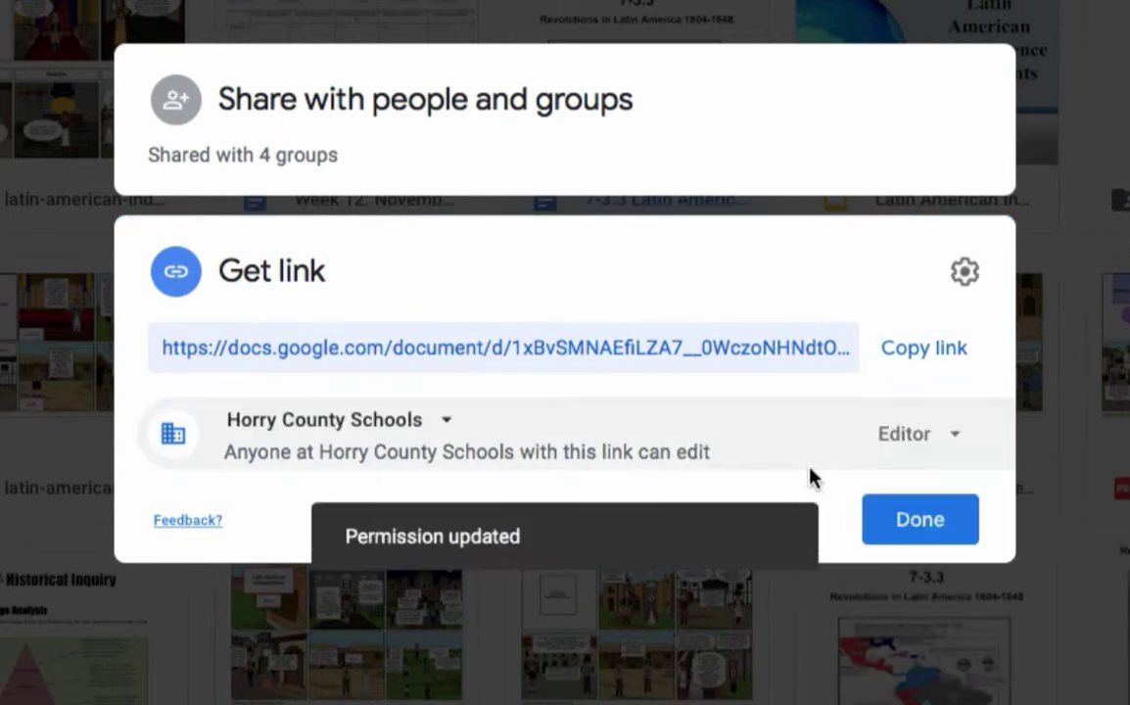
{"action": "left_click", "coordinate": [903, 370]}
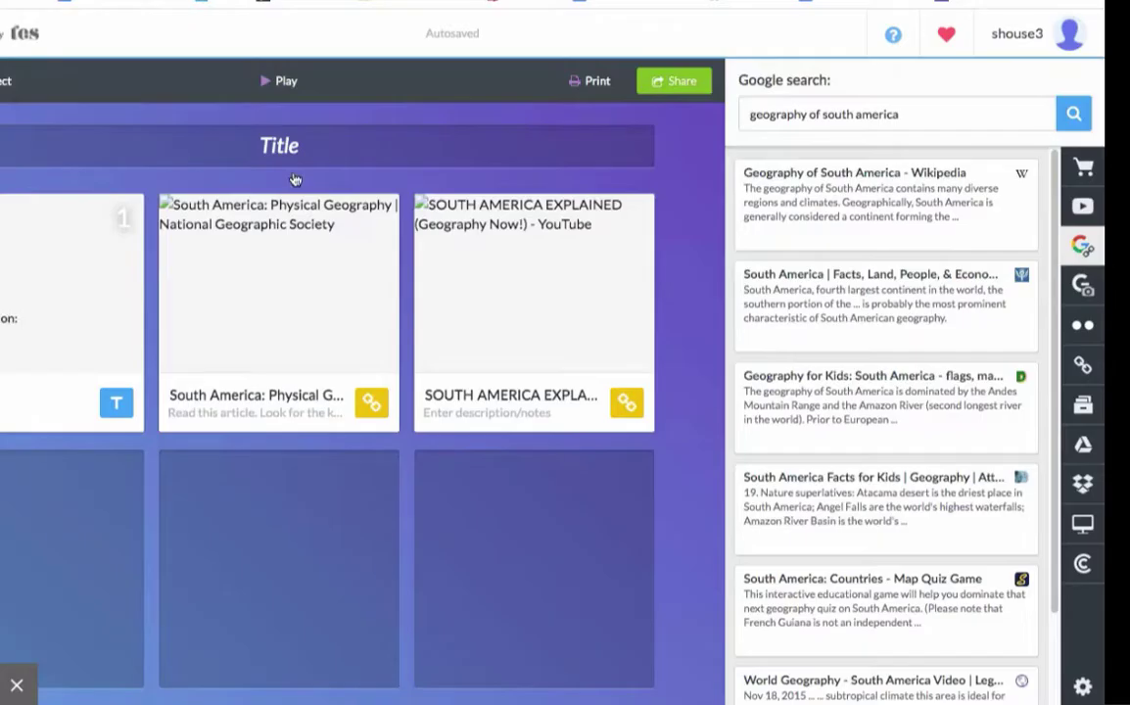
- Return to the Blendspace lesson and replace the address in the website link search with the copied document link
{"action": "mouse_move", "coordinate": [638, 239]}
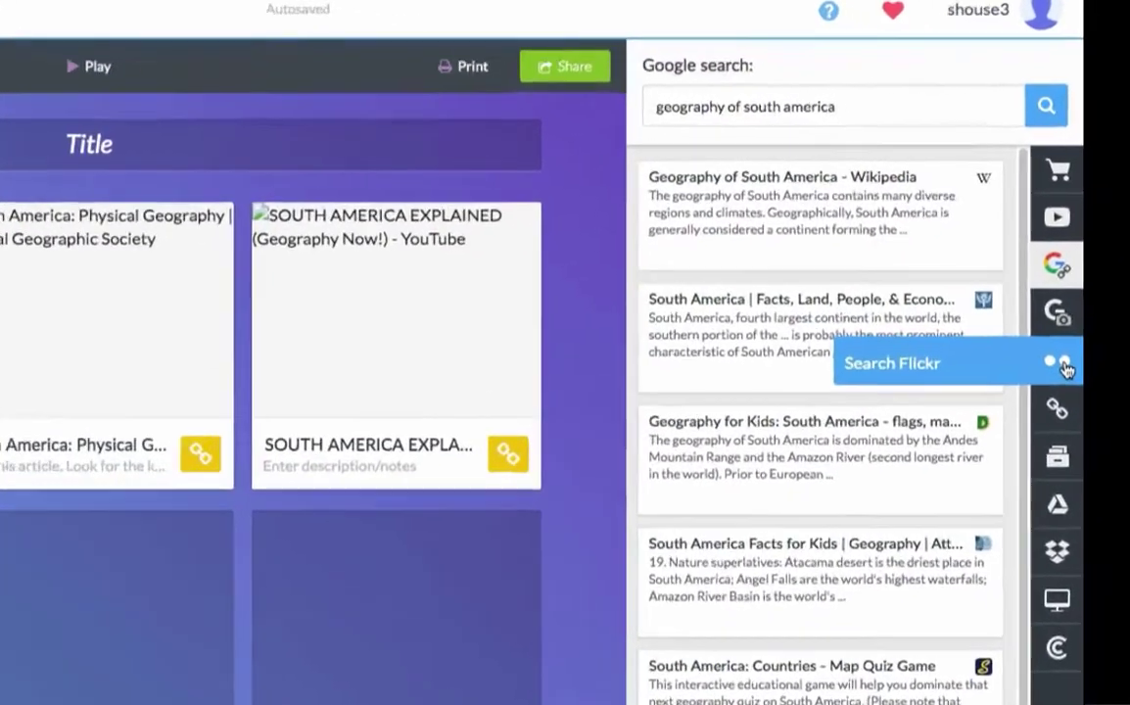
{"action": "left_click", "coordinate": [1084, 328]}
{"action": "left_click", "coordinate": [1029, 468]}
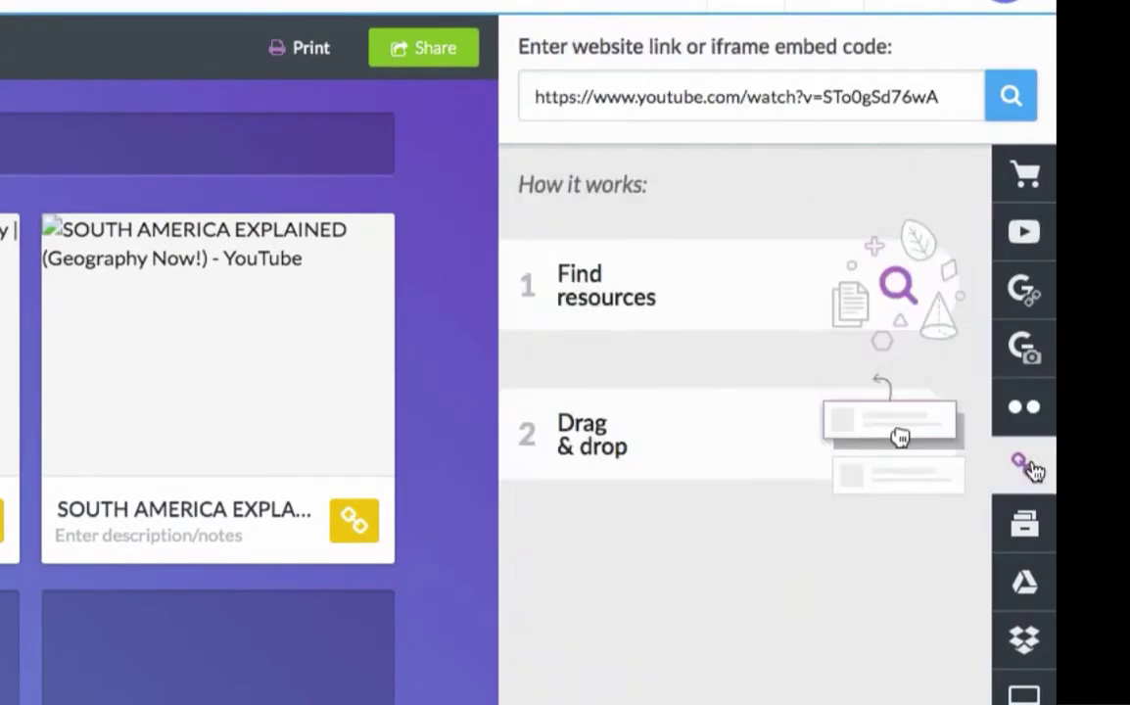
{"action": "triple_click", "coordinate": [894, 86]}
{"action": "key", "text": "BackSpace"}
{"action": "key", "text": "ctrl+v"}
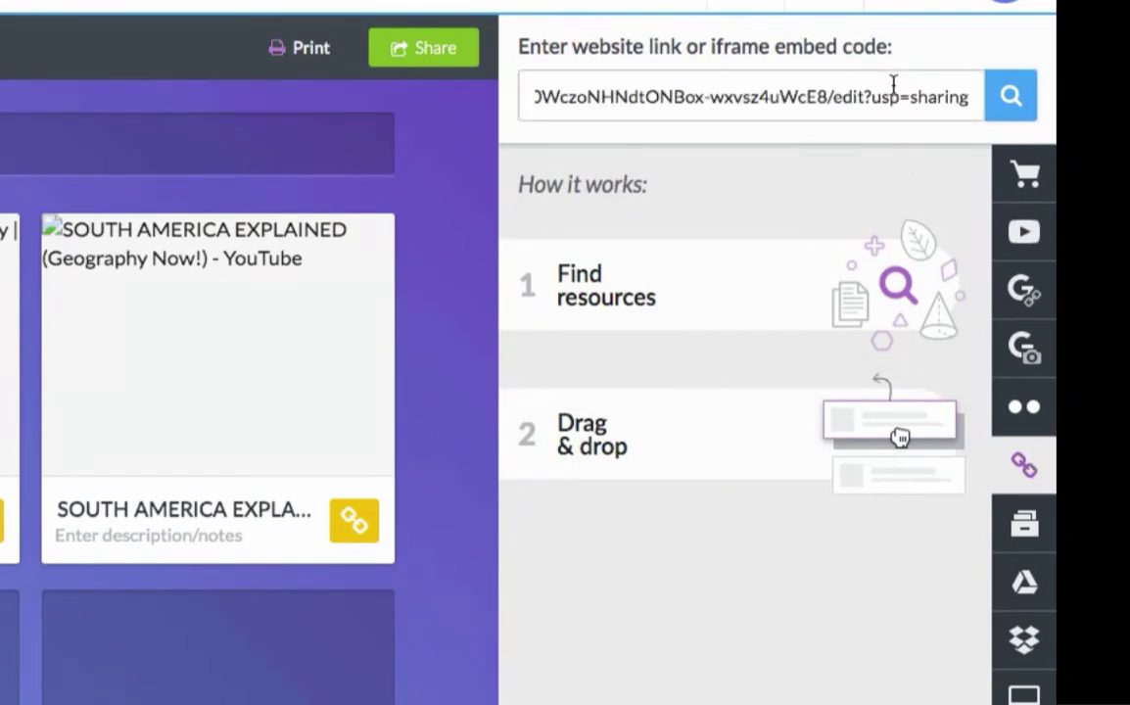
- Change the end of the document link to "copy", look it up, and place the Google Docs result in the fourth tile
{"action": "left_click", "coordinate": [834, 96]}
{"action": "left_click_drag", "start_coordinate": [833, 96], "coordinate": [966, 101]}
{"action": "type", "text": "copy"}
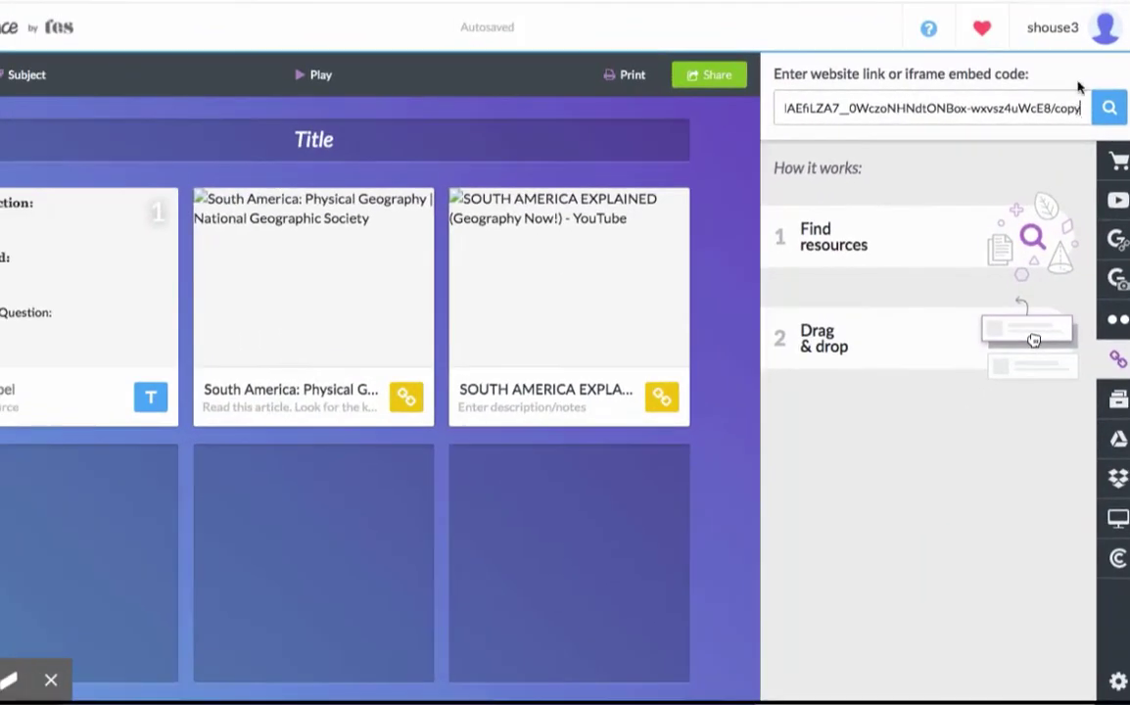
{"action": "left_click", "coordinate": [1110, 108]}
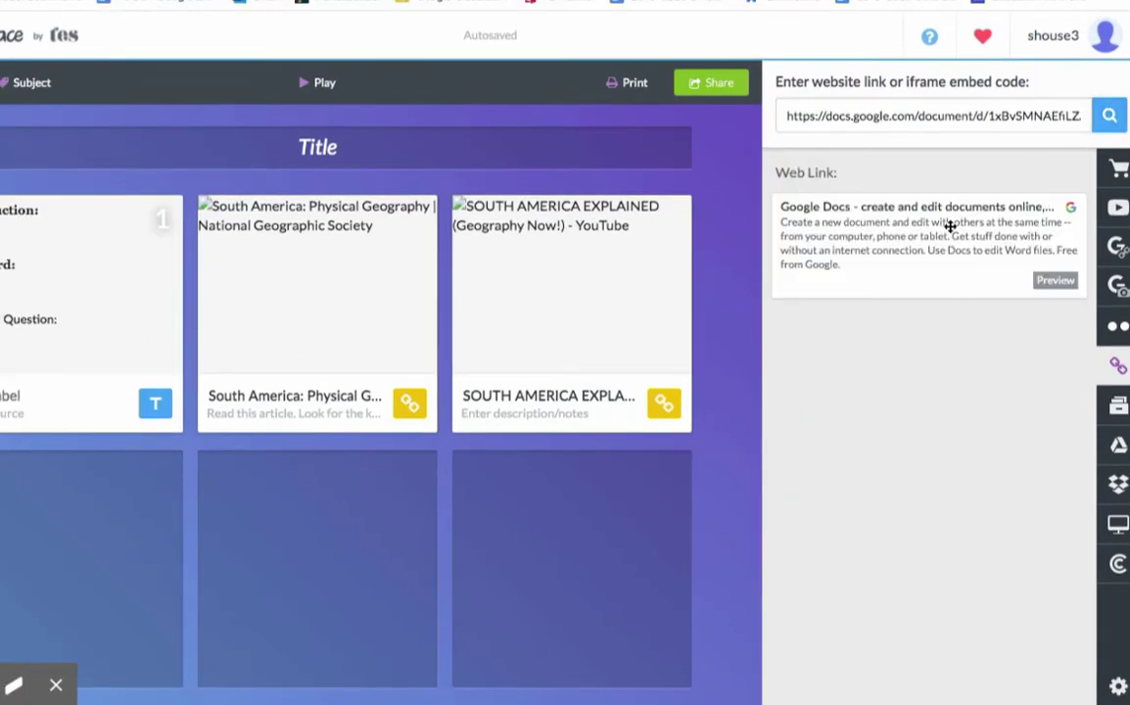
{"action": "left_click_drag", "start_coordinate": [947, 223], "coordinate": [104, 514]}
{"action": "scroll", "coordinate": [123, 520], "scroll_direction": "down", "scroll_amount": 2}
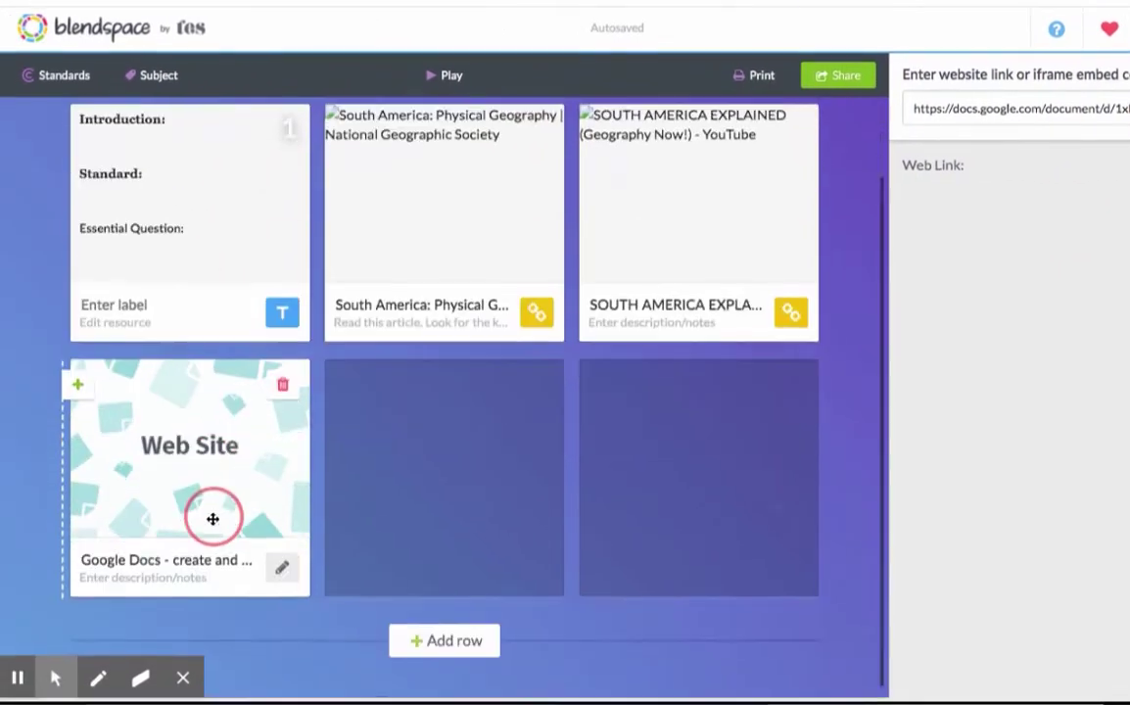
- Describe the Google Docs tile with "Submit this document in Google Classroom when you complete it."
{"action": "left_click", "coordinate": [147, 580]}
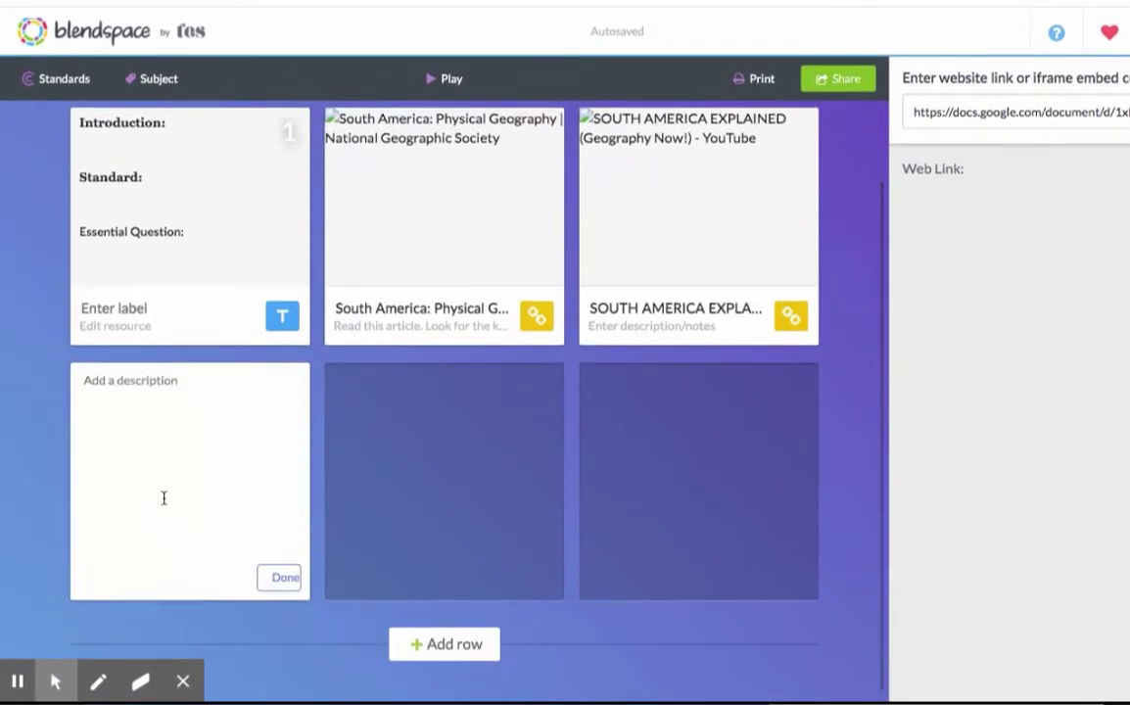
{"action": "type", "text": "Turn"}
{"action": "key", "text": "BackSpace"}
{"action": "key", "text": "BackSpace"}
{"action": "key", "text": "BackSpace"}
{"action": "key", "text": "BackSpace"}
{"action": "type", "text": "Subnim"}
{"action": "key", "text": "BackSpace"}
{"action": "key", "text": "BackSpace"}
{"action": "key", "text": "BackSpace"}
{"action": "type", "text": "mit this docum"}
{"action": "type", "text": "ent in Google Classro"}
{"action": "type", "text": "om when you complete"}
{"action": "type", "text": " it."}
{"action": "left_click", "coordinate": [279, 577]}
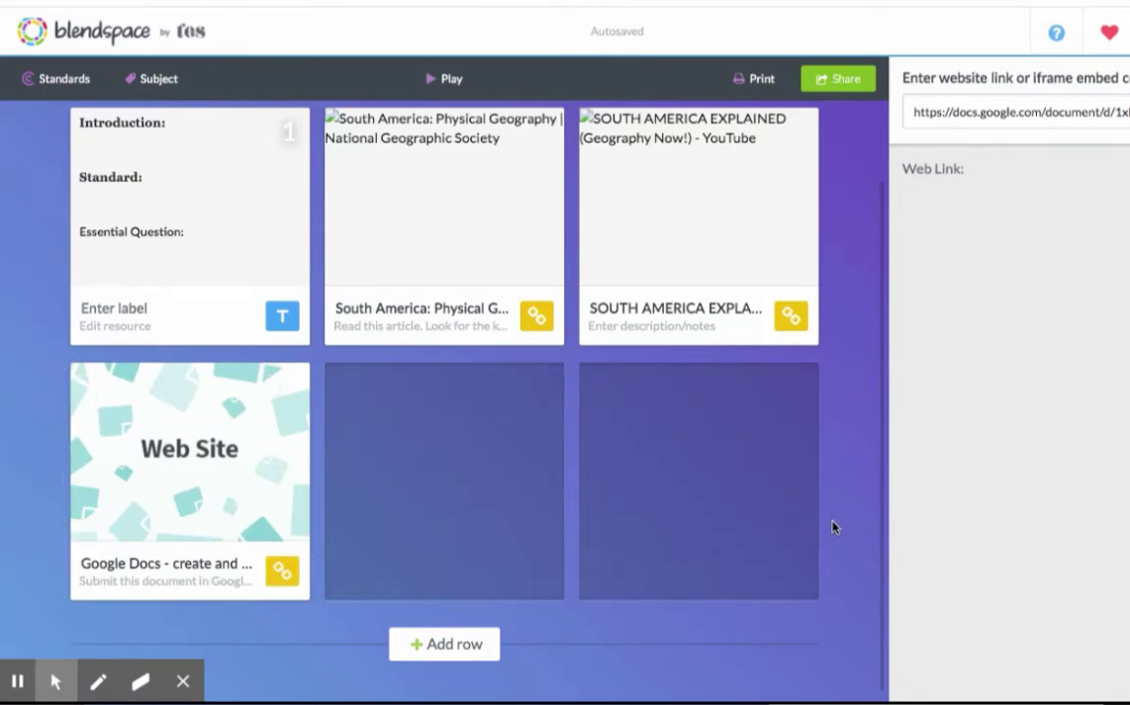
- Add a quiz to the lesson's fifth tile and enter "Question" as the text of its first question
{"action": "mouse_move", "coordinate": [492, 409]}
{"action": "left_click", "coordinate": [499, 537]}
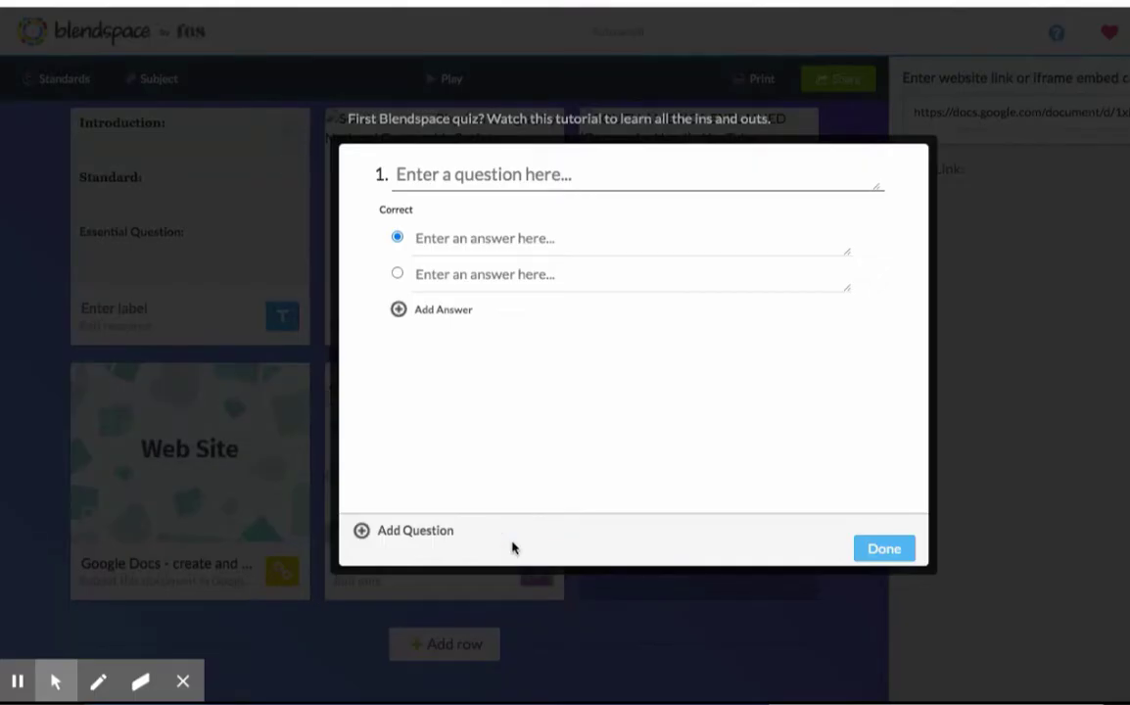
{"action": "left_click", "coordinate": [509, 186]}
{"action": "type", "text": "Question"}
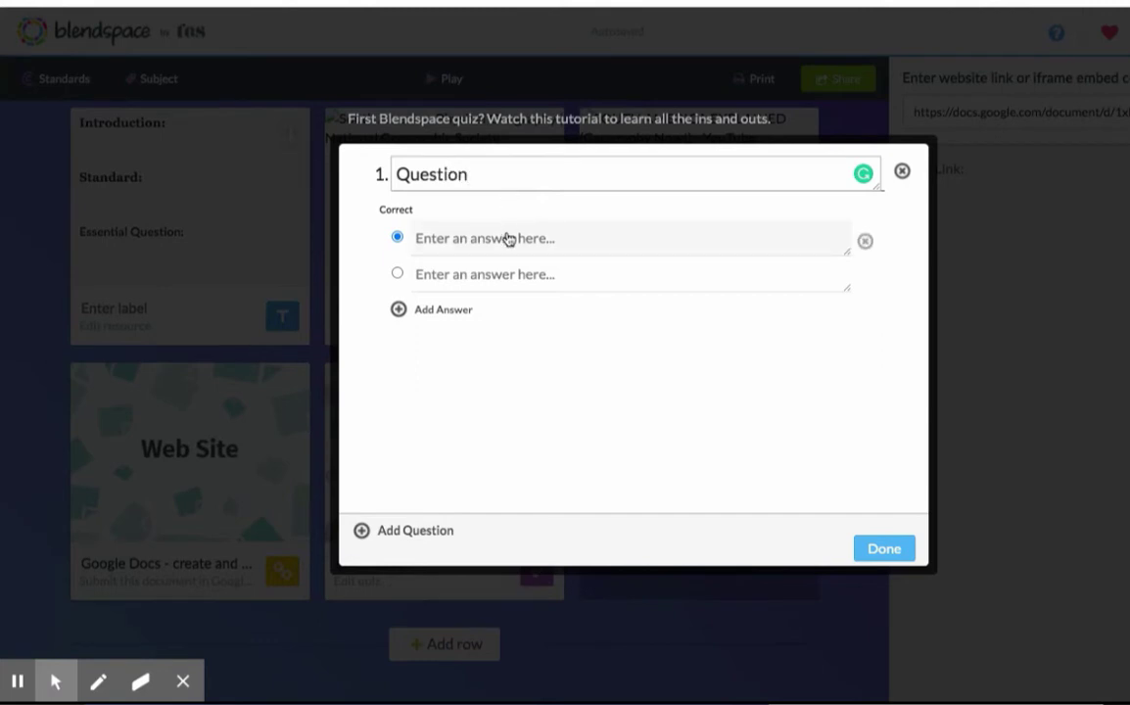
- Give the quiz question three answers reading "answer choice", with the first marked correct, and finish the quiz
{"action": "left_click", "coordinate": [507, 239]}
{"action": "type", "text": "answer choice"}
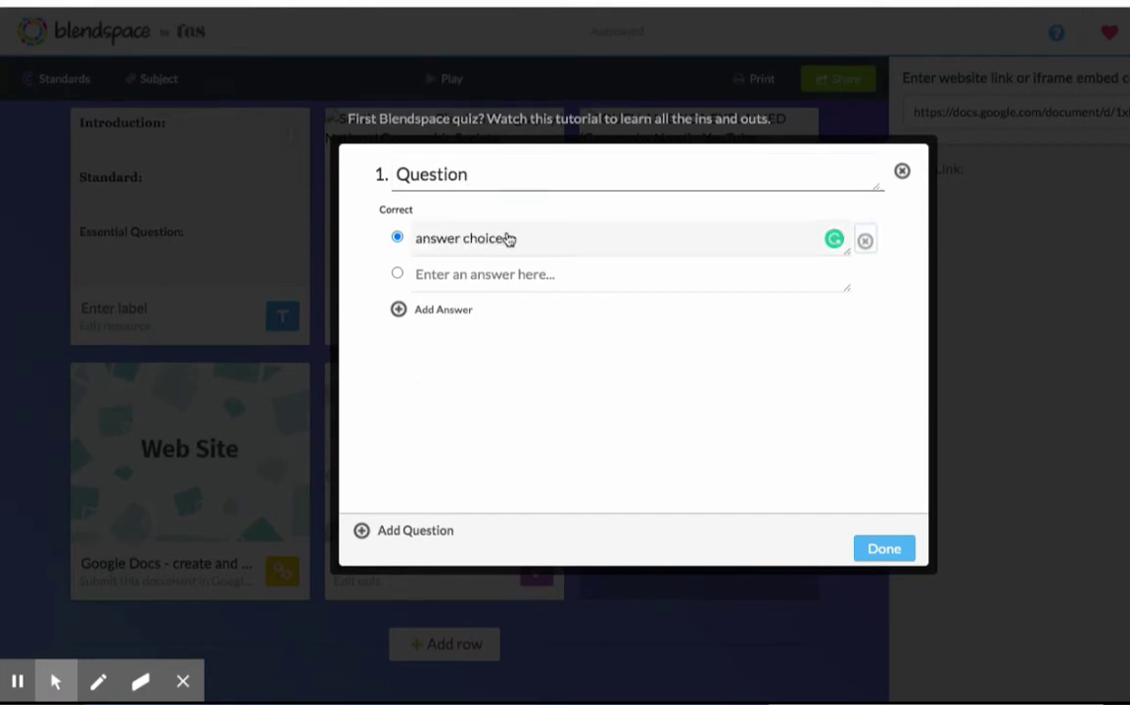
{"action": "key", "text": "Tab"}
{"action": "type", "text": "answer choice"}
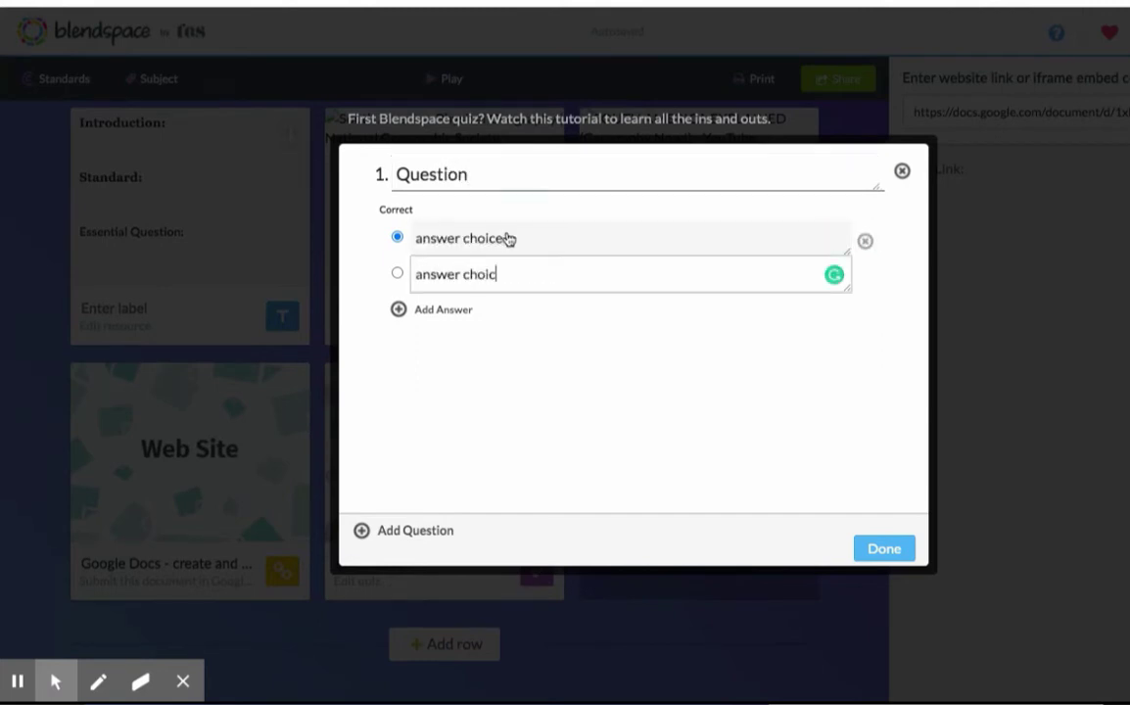
{"action": "left_click", "coordinate": [448, 312]}
{"action": "left_click", "coordinate": [456, 320]}
{"action": "type", "text": "answer choice"}
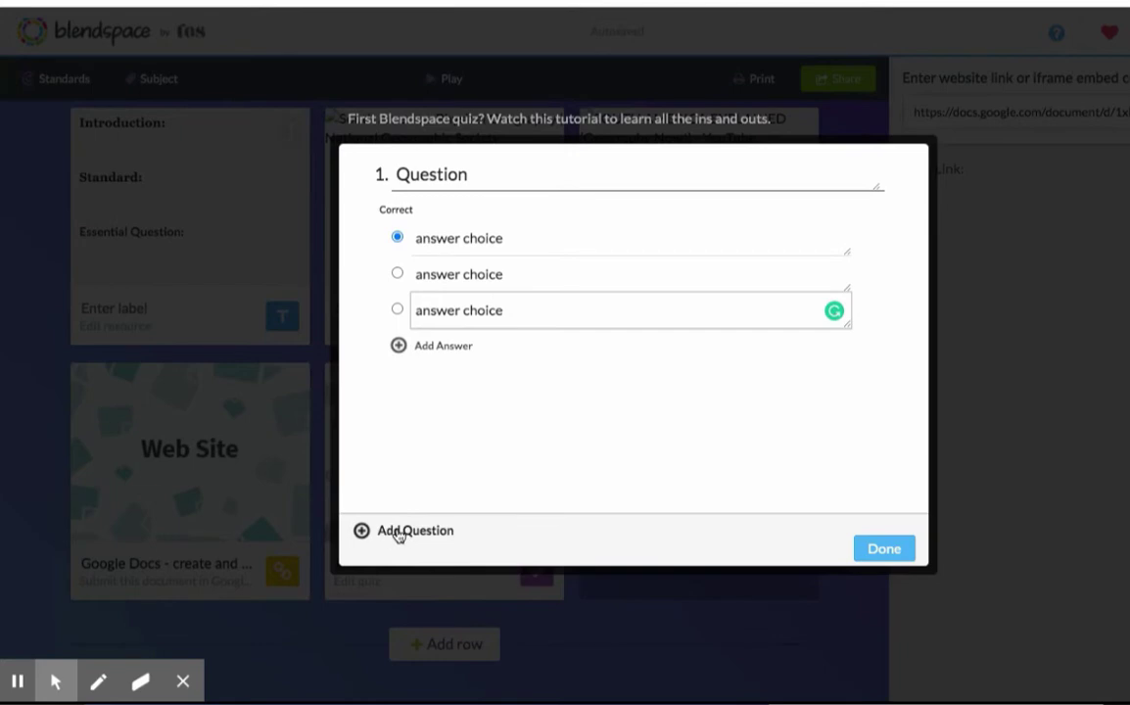
{"action": "left_click", "coordinate": [882, 550]}
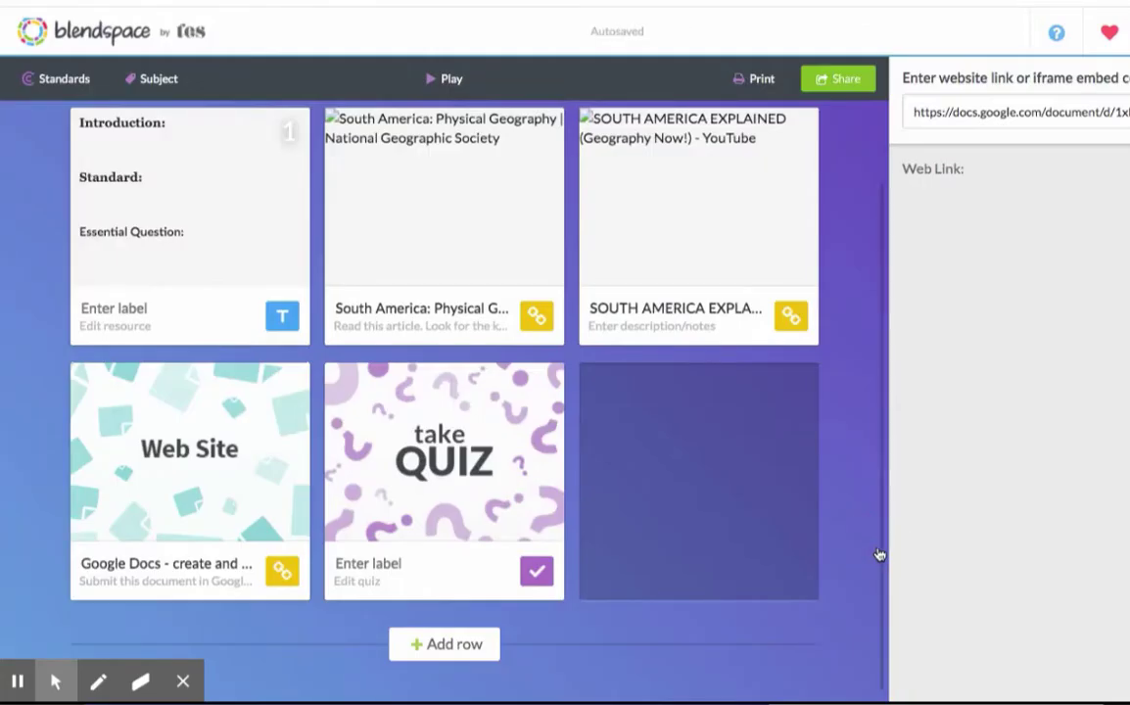
- Examine the lesson's sharing options, including the class, link and co-author collaboration settings
{"action": "scroll", "coordinate": [860, 467], "scroll_direction": "up", "scroll_amount": 1}
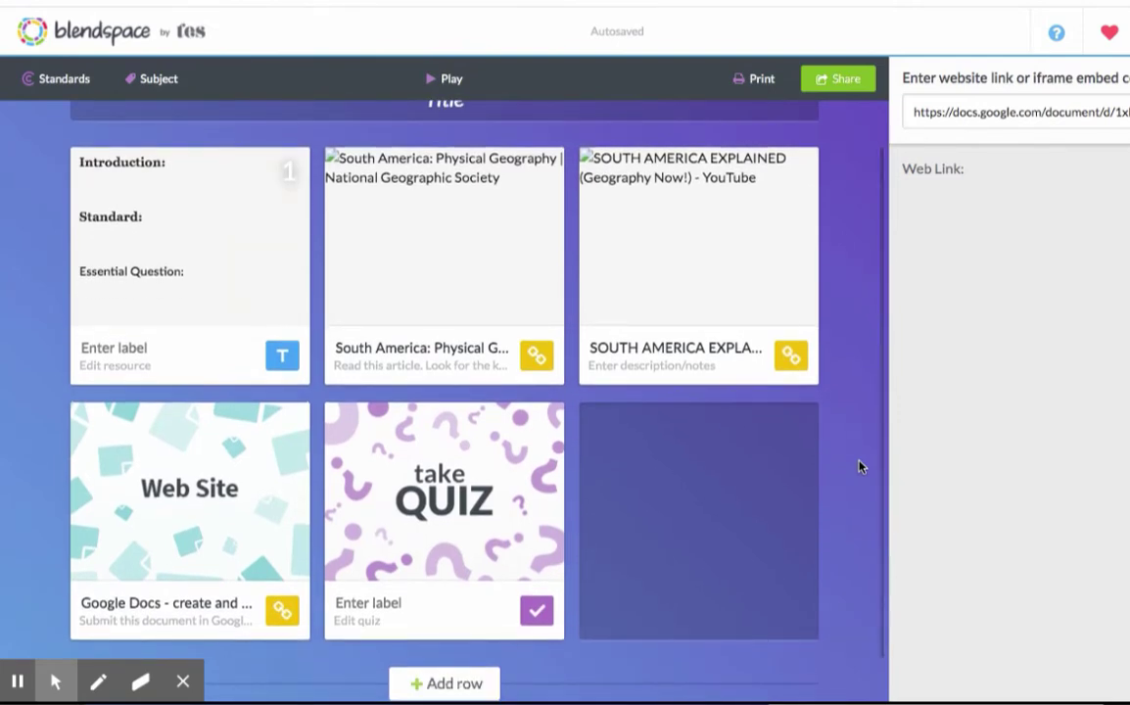
{"action": "left_click", "coordinate": [843, 81]}
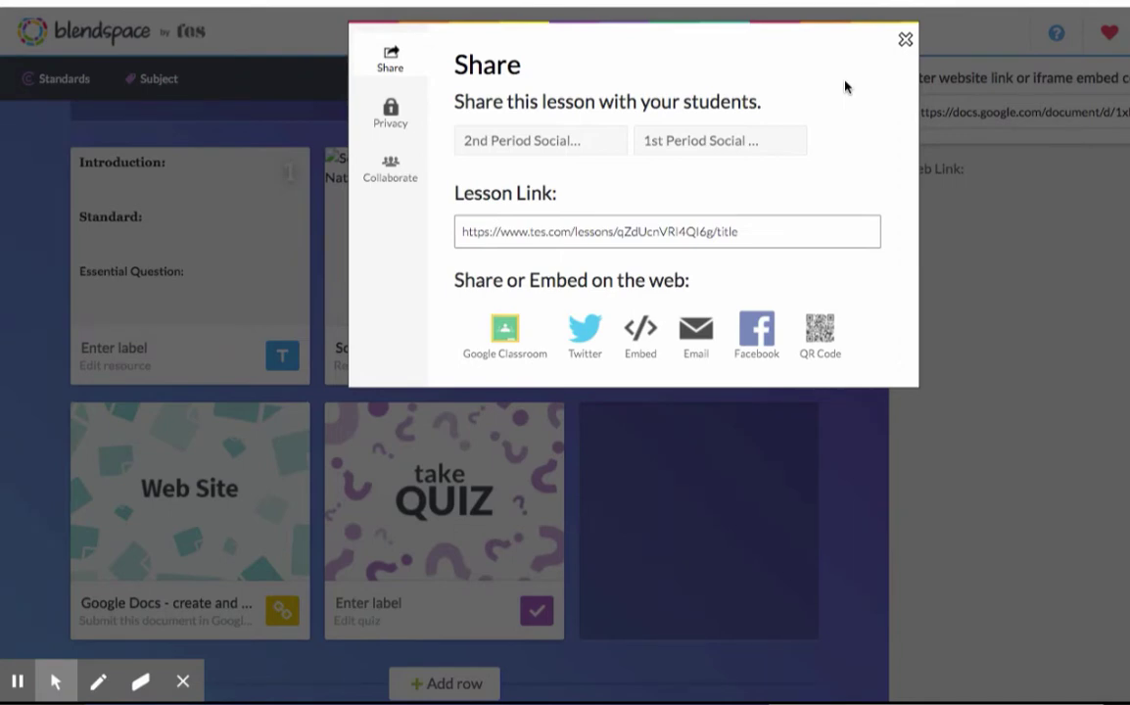
{"action": "left_click", "coordinate": [386, 179]}
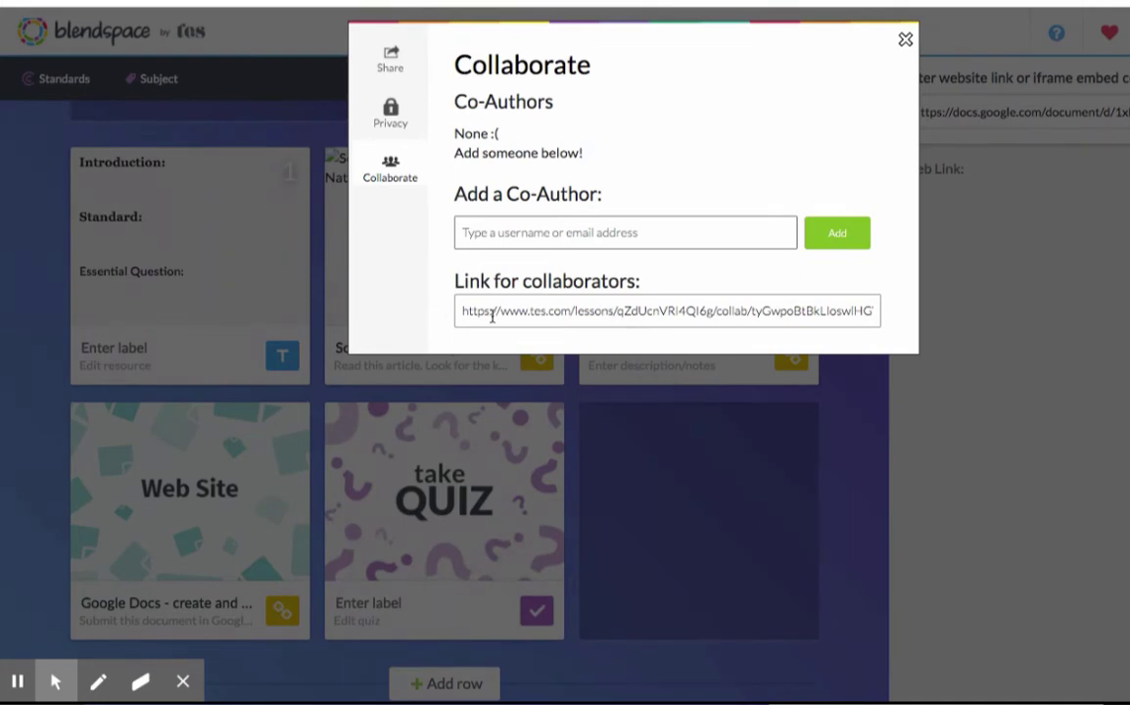
{"action": "left_click", "coordinate": [393, 62]}
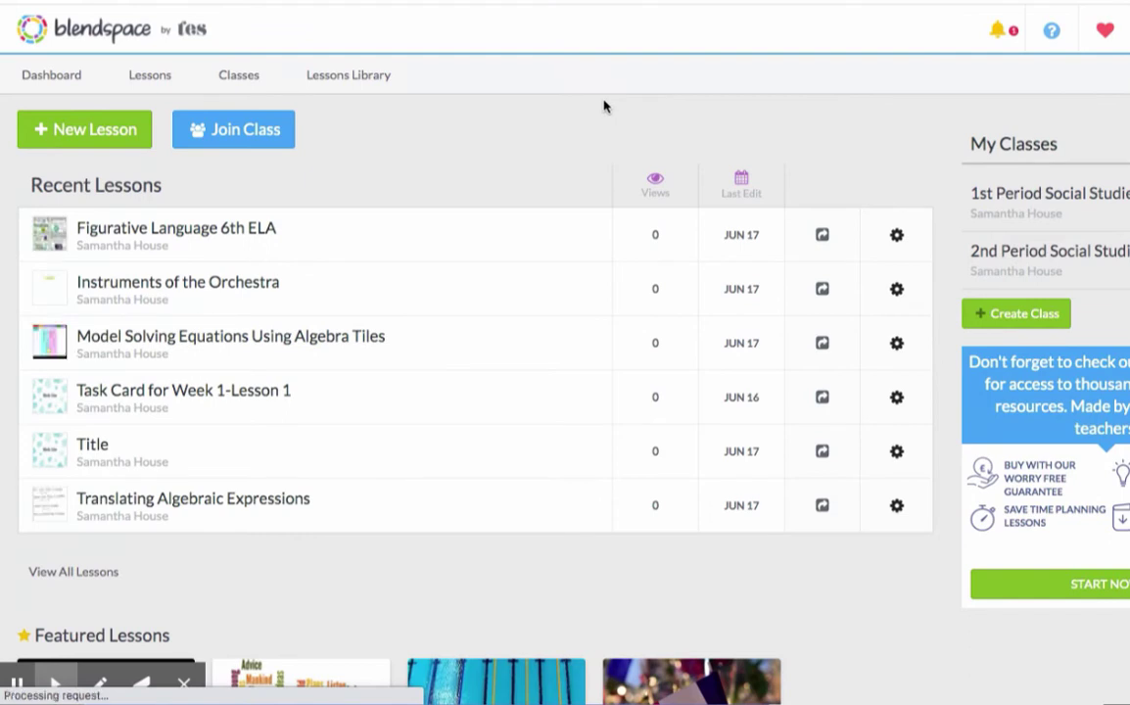
- Search the Digital Lessons Library for "south america"
{"action": "left_click", "coordinate": [340, 80]}
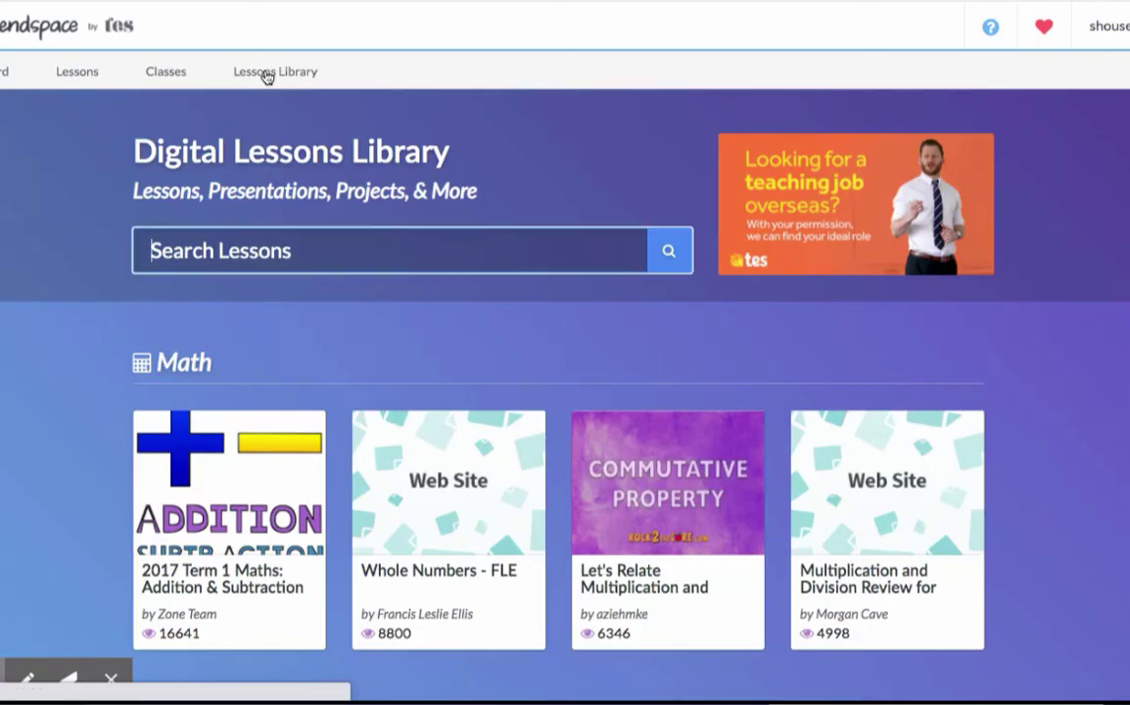
{"action": "left_click", "coordinate": [304, 253]}
{"action": "type", "text": "south america"}
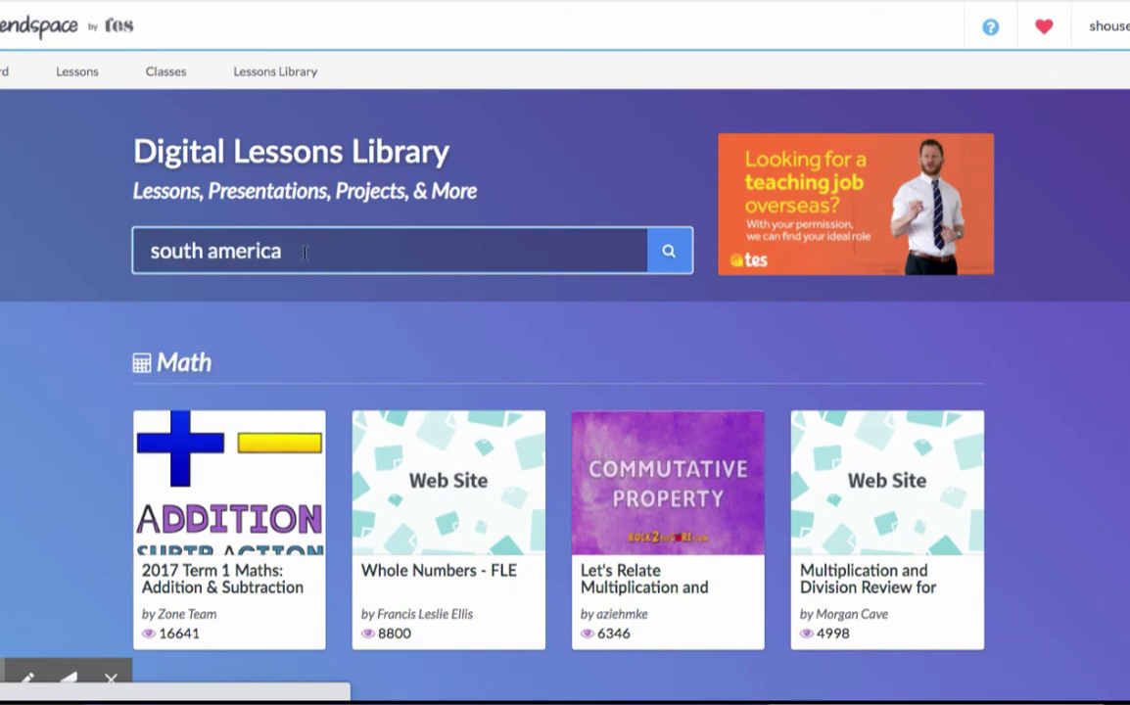
{"action": "key", "text": "Return"}
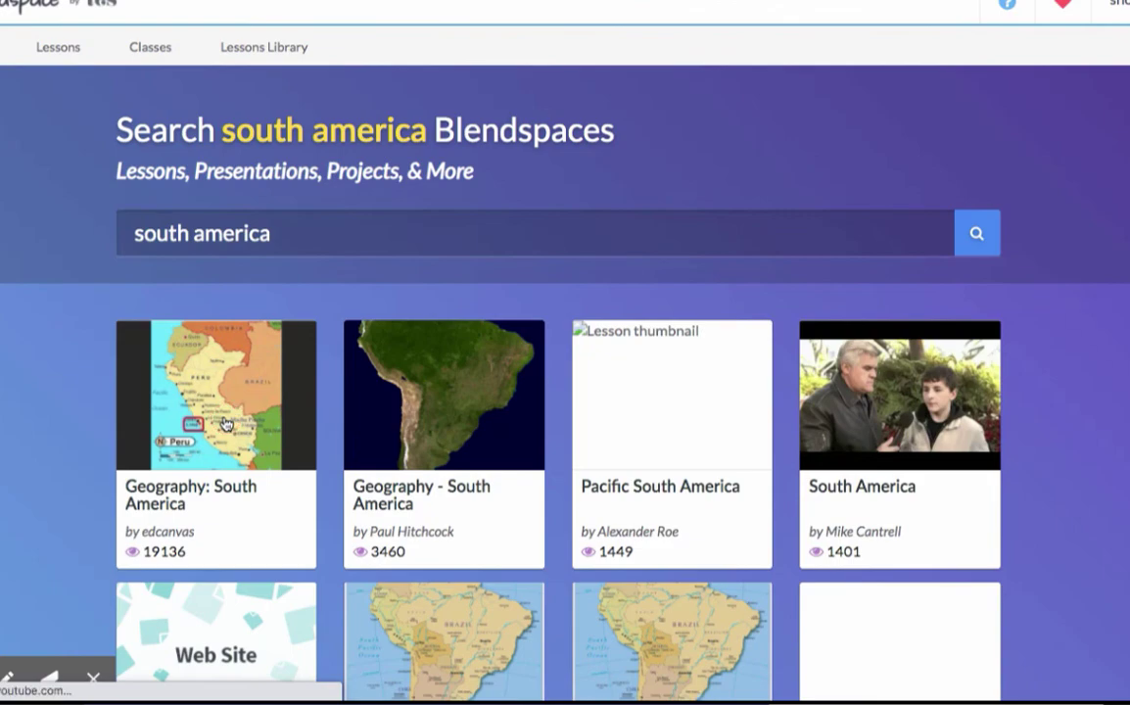
- Open the library lesson "Geography: South America" by edcanvas and make an editable copy of it
{"action": "left_click", "coordinate": [224, 423]}
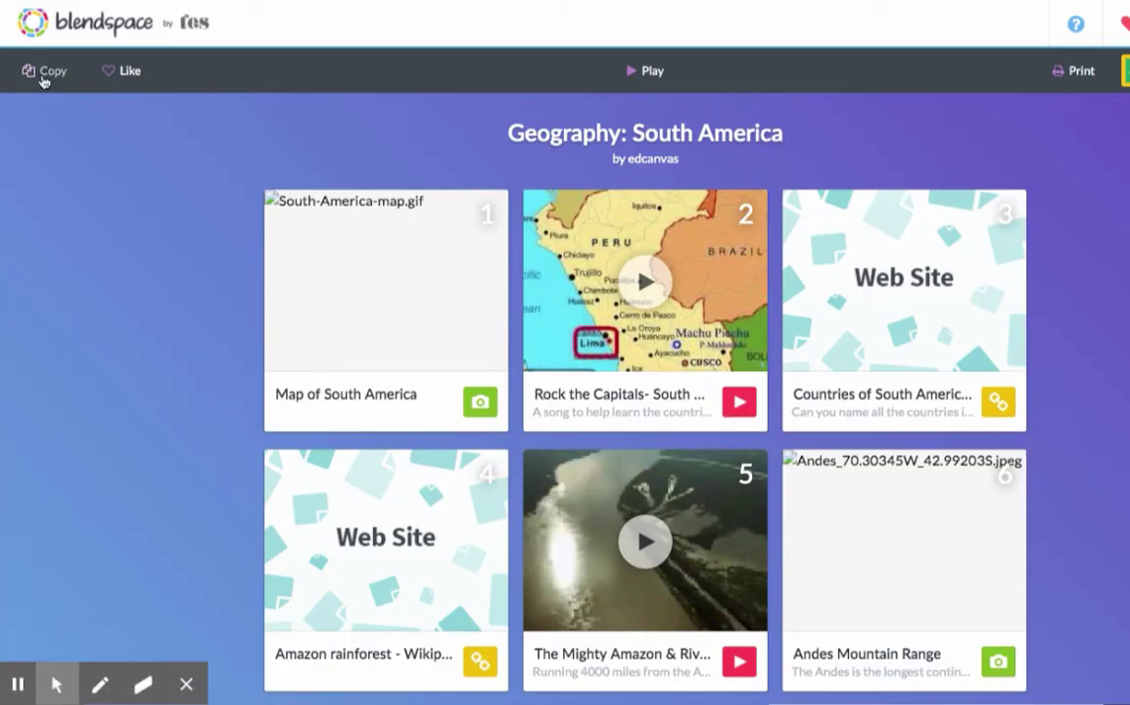
{"action": "left_click", "coordinate": [43, 76]}
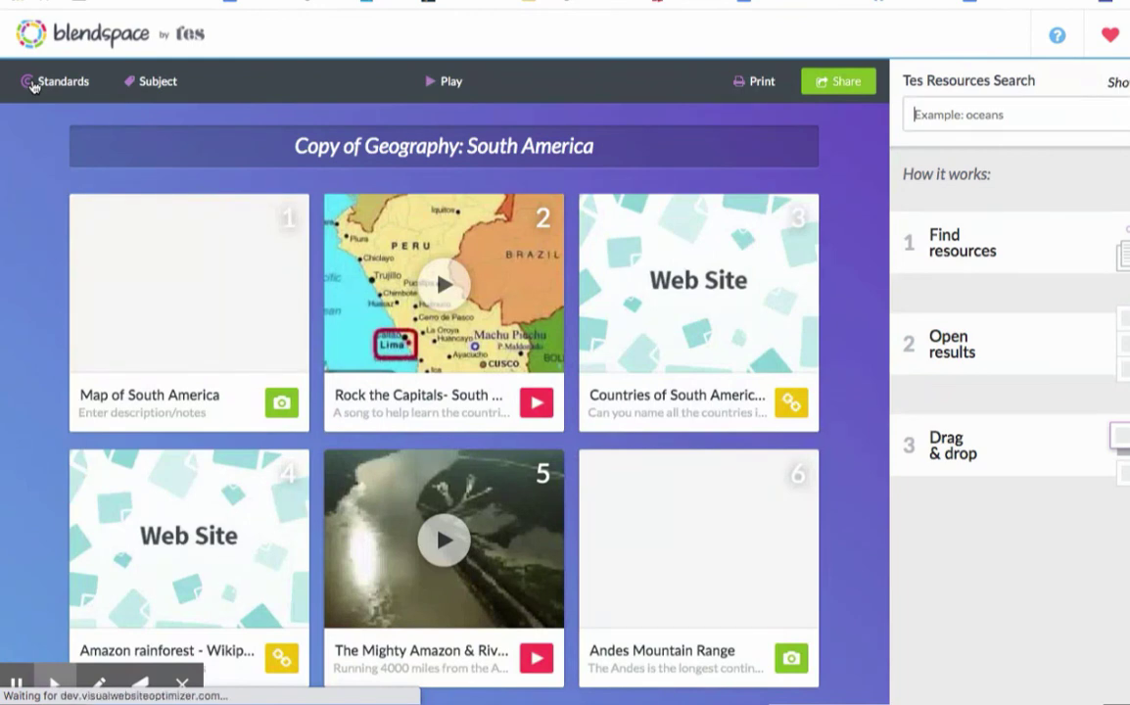